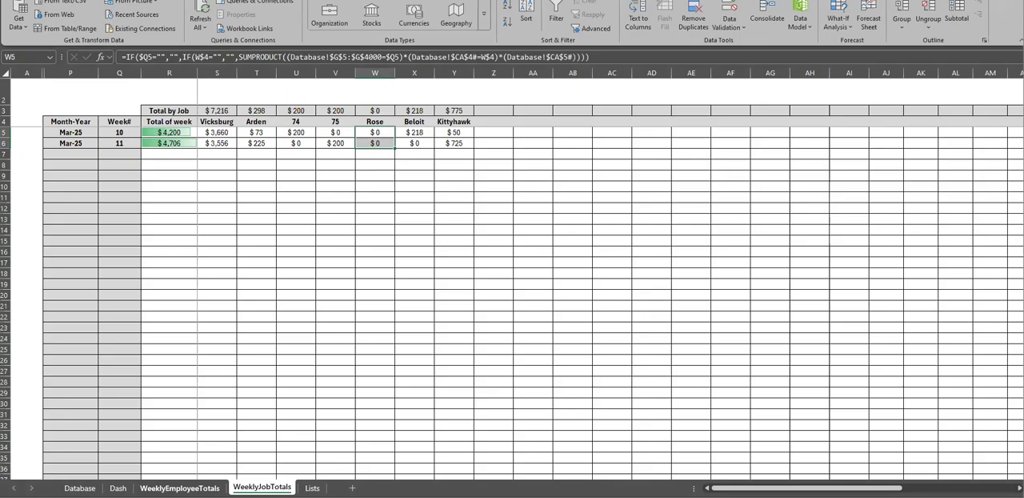
Open the Database sheet and examine the daily hours logged in the Vicksburg column
{"action": "left_click", "coordinate": [79, 487]}
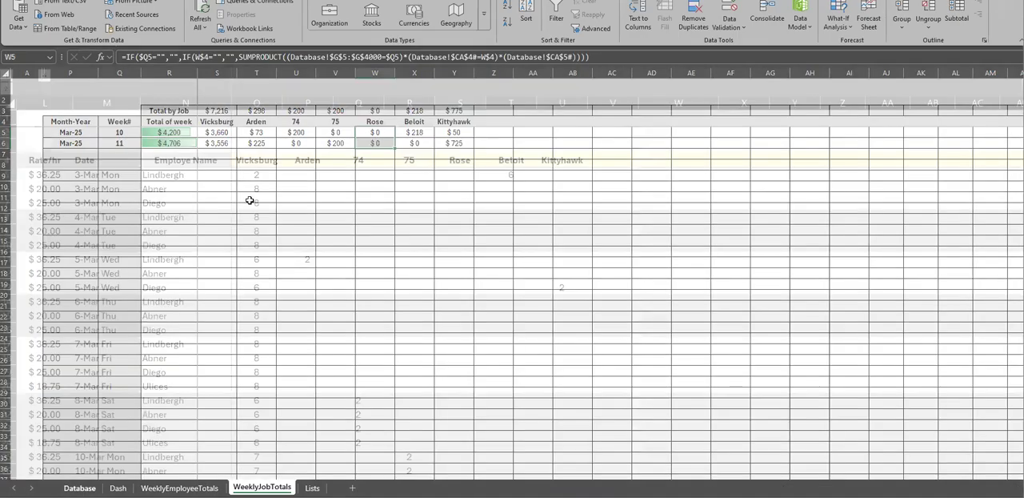
{"action": "scroll", "coordinate": [419, 167], "scroll_direction": "up", "scroll_amount": 2}
{"action": "left_click_drag", "start_coordinate": [256, 175], "coordinate": [256, 302]}
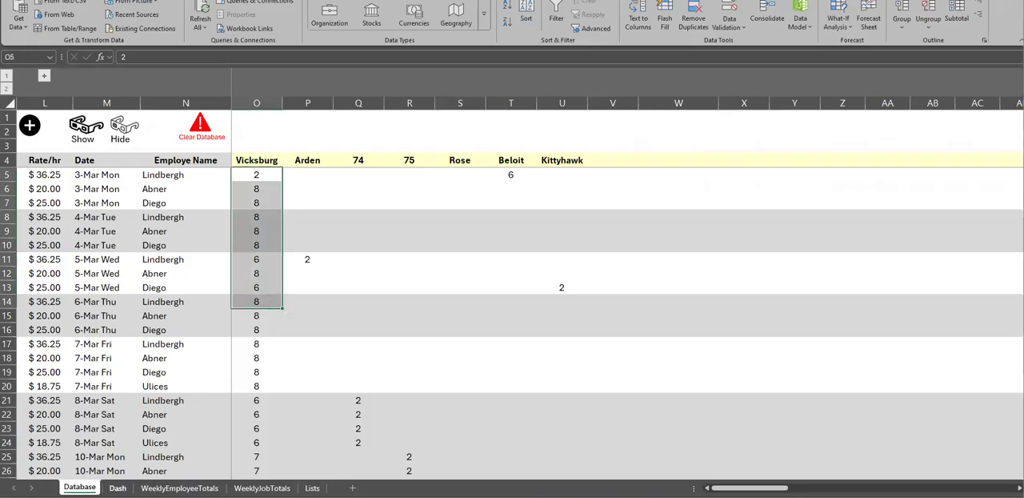
Open the Dash sheet and examine the employee summary table's pay and job-hours columns alongside the date range filter
{"action": "left_click", "coordinate": [117, 488]}
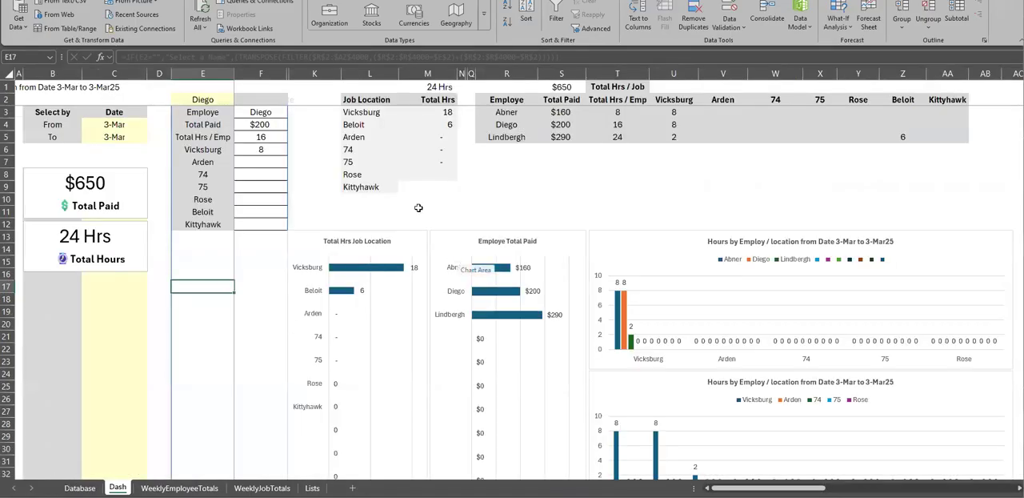
{"action": "left_click_drag", "start_coordinate": [520, 100], "coordinate": [912, 132]}
{"action": "left_click", "coordinate": [781, 150]}
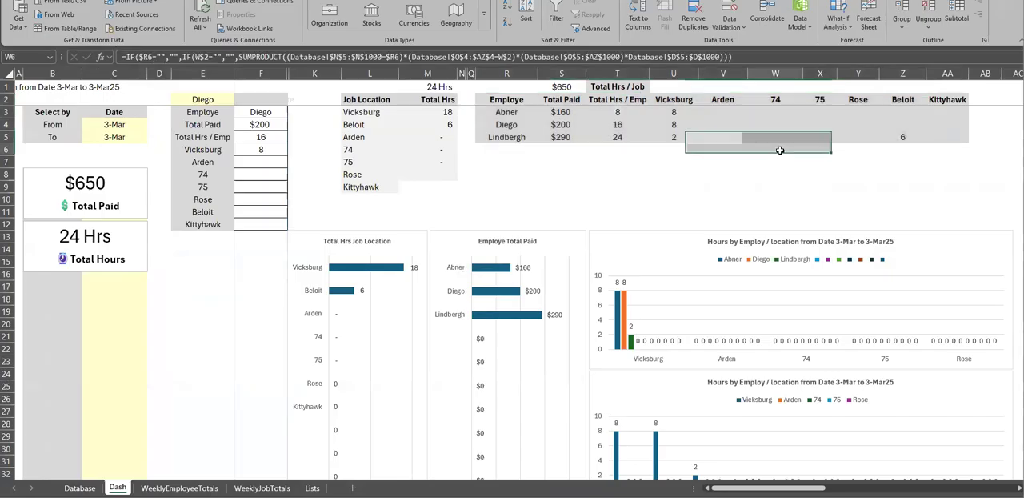
{"action": "left_click_drag", "start_coordinate": [604, 101], "coordinate": [952, 140]}
{"action": "left_click", "coordinate": [513, 115]}
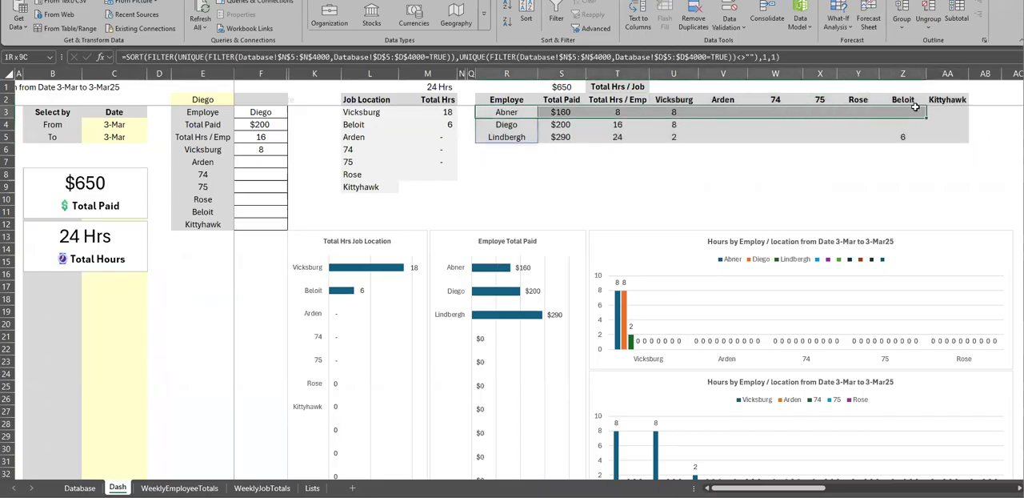
{"action": "left_click_drag", "start_coordinate": [136, 125], "coordinate": [133, 136]}
{"action": "left_click_drag", "start_coordinate": [564, 113], "coordinate": [560, 137]}
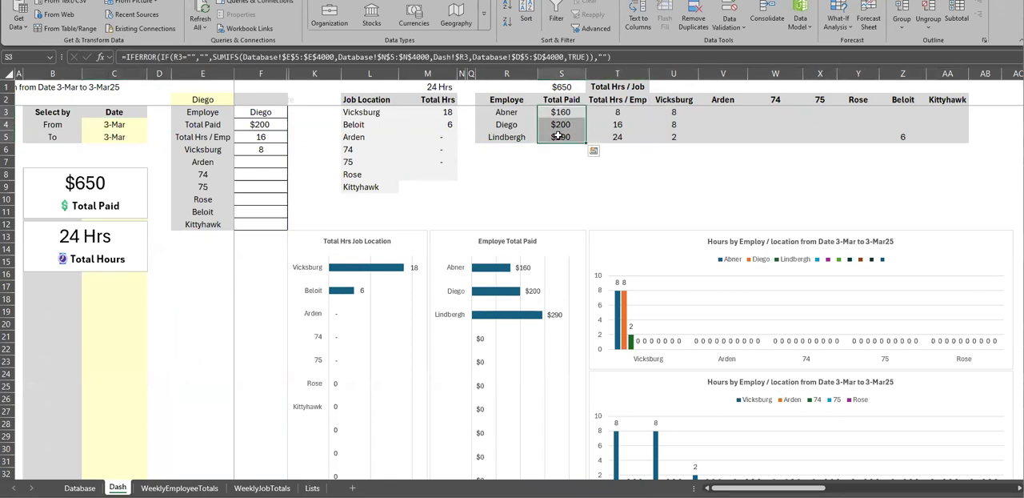
{"action": "left_click", "coordinate": [504, 113]}
{"action": "left_click", "coordinate": [504, 127]}
Examine the Job Location hours table and the selected employee's breakdown in columns E and F
{"action": "left_click_drag", "start_coordinate": [358, 101], "coordinate": [428, 191]}
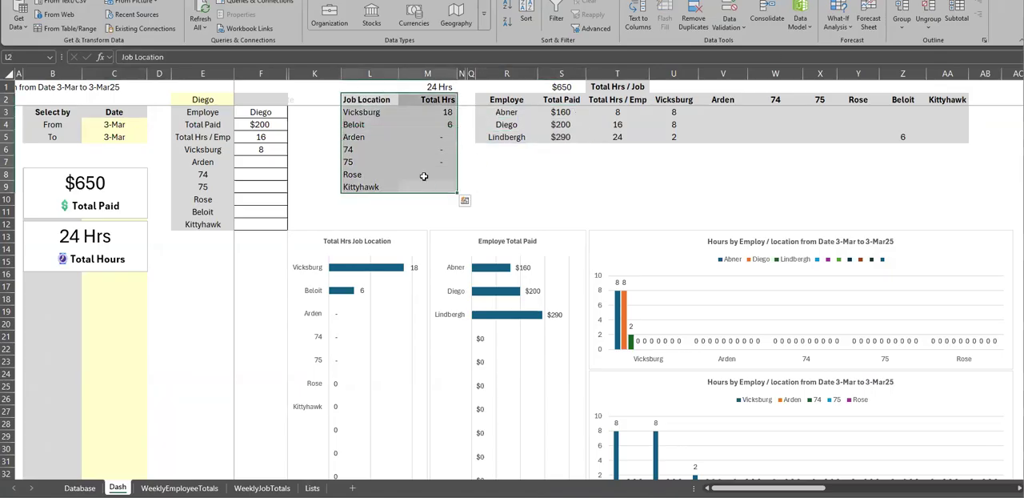
{"action": "left_click", "coordinate": [370, 102]}
{"action": "left_click", "coordinate": [428, 100]}
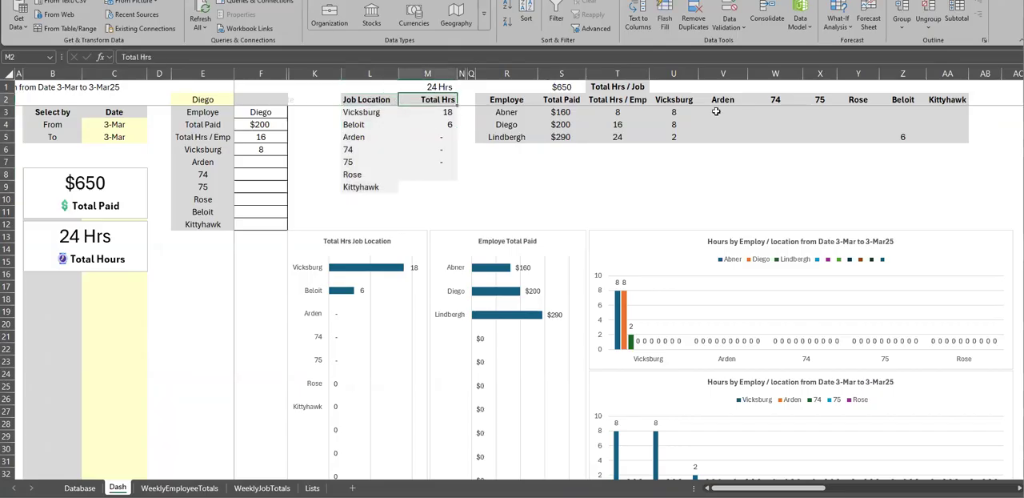
{"action": "left_click", "coordinate": [207, 100]}
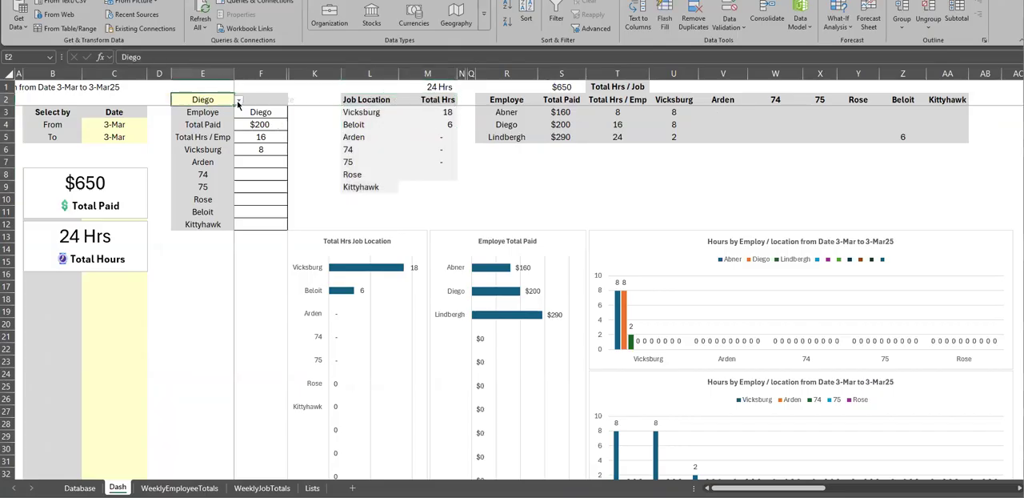
{"action": "left_click_drag", "start_coordinate": [249, 113], "coordinate": [270, 222]}
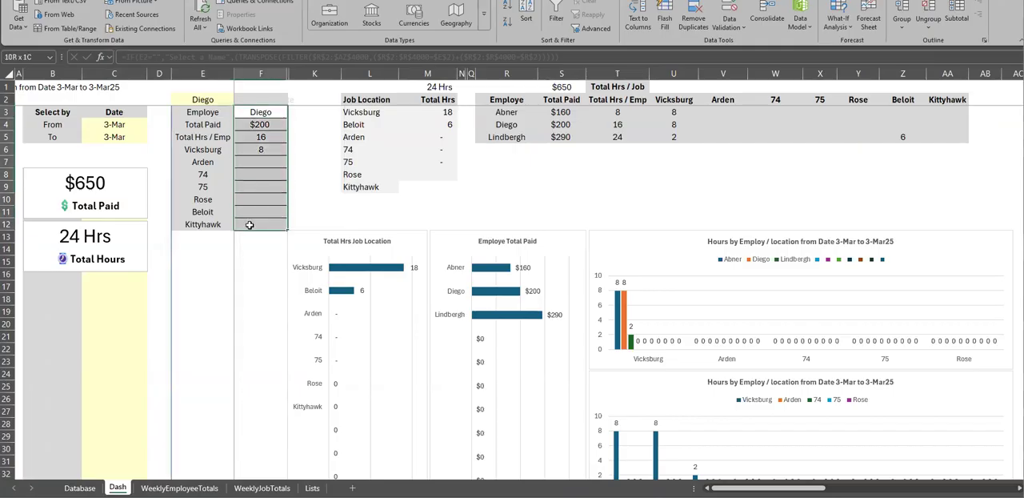
{"action": "left_click_drag", "start_coordinate": [219, 124], "coordinate": [258, 125]}
Examine the dashboard charts for job location hours, employee pay, hours by location and weekly hours
{"action": "scroll", "coordinate": [722, 320], "scroll_direction": "down", "scroll_amount": 3}
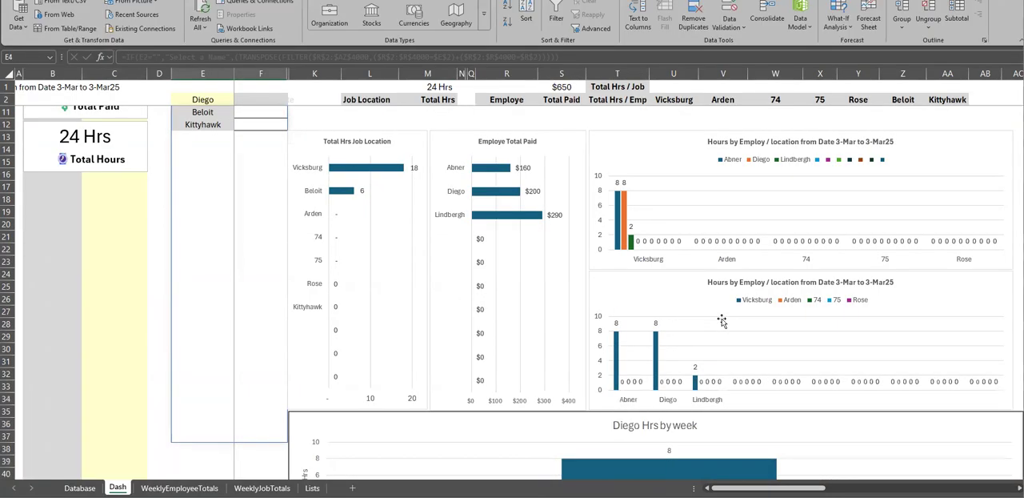
{"action": "scroll", "coordinate": [571, 293], "scroll_direction": "down", "scroll_amount": 2}
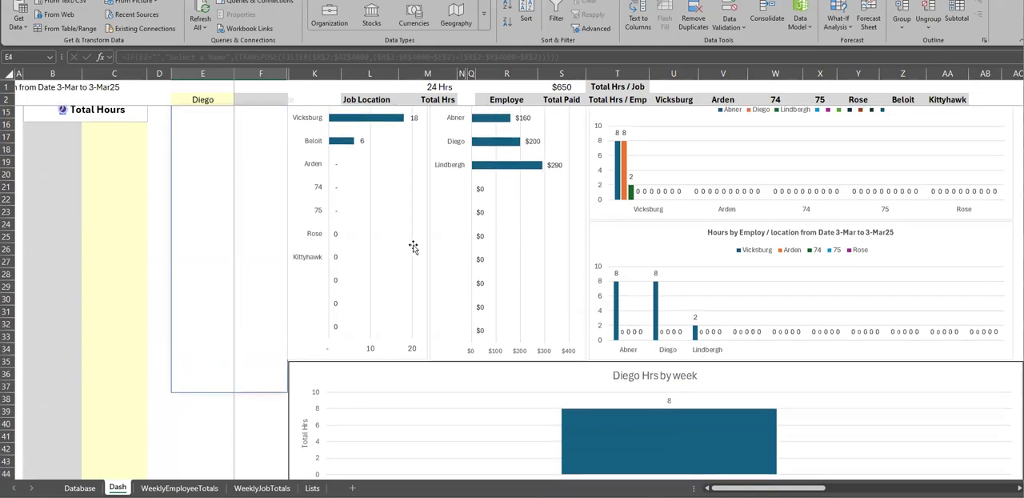
{"action": "scroll", "coordinate": [382, 236], "scroll_direction": "up", "scroll_amount": 2}
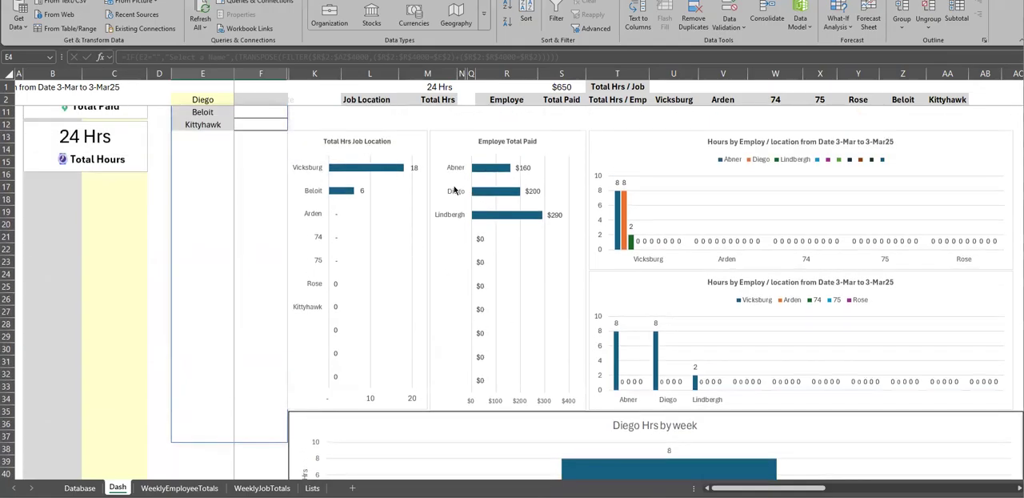
{"action": "scroll", "coordinate": [552, 212], "scroll_direction": "up", "scroll_amount": 3}
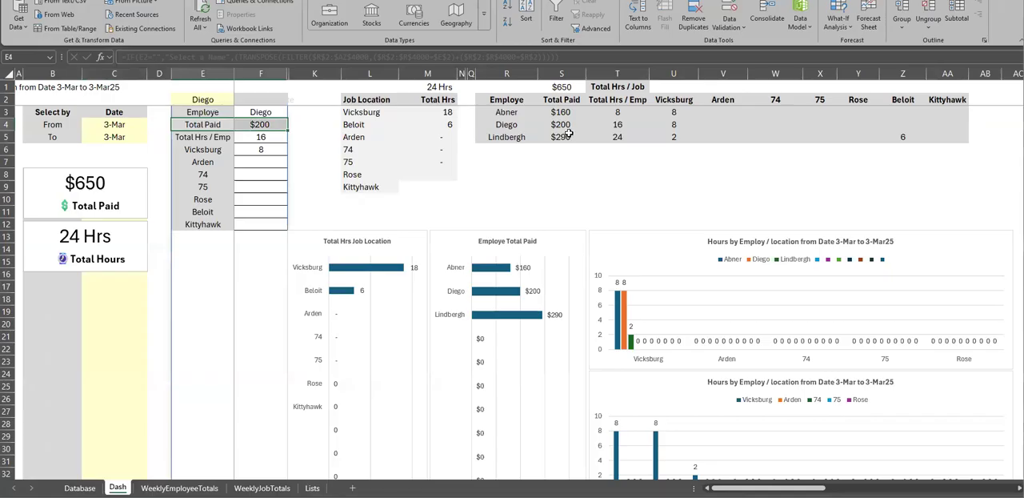
{"action": "scroll", "coordinate": [422, 286], "scroll_direction": "down", "scroll_amount": 7}
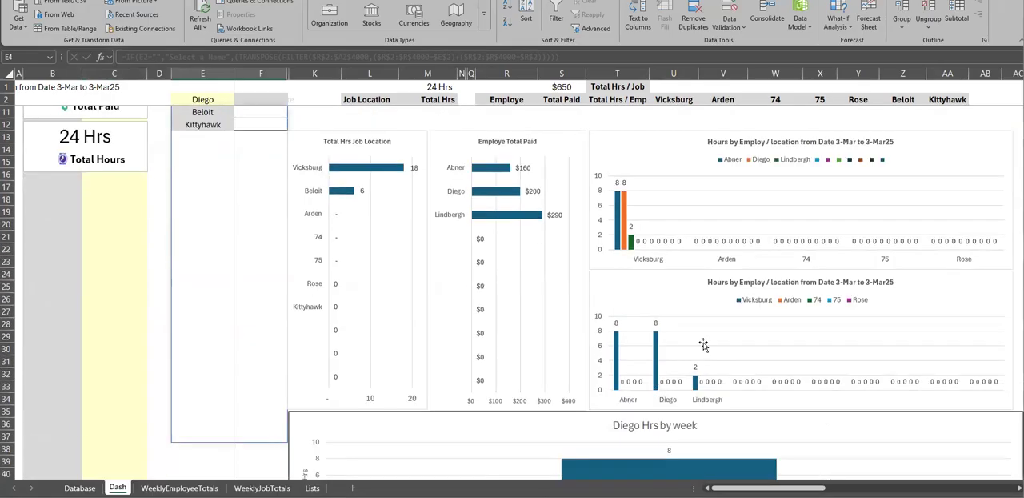
{"action": "scroll", "coordinate": [620, 337], "scroll_direction": "down", "scroll_amount": 7}
{"action": "scroll", "coordinate": [617, 349], "scroll_direction": "up", "scroll_amount": 14}
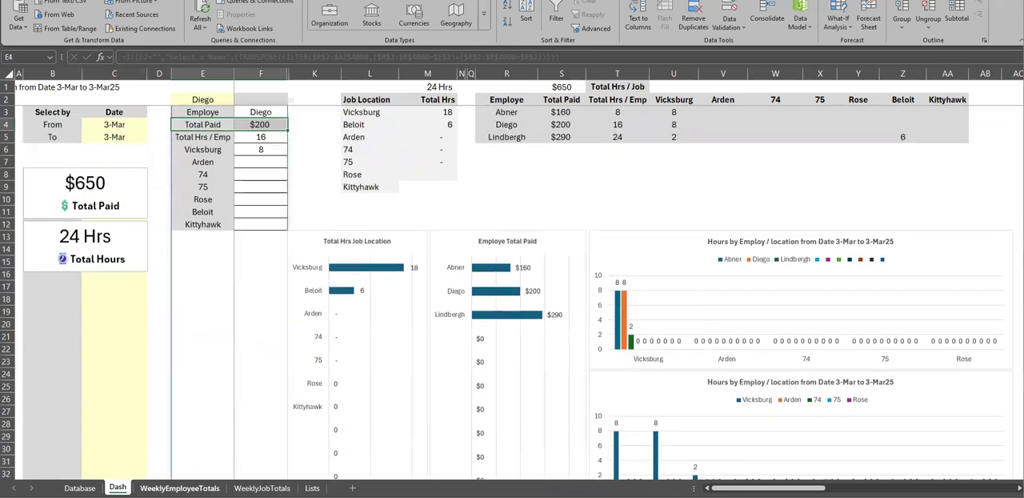
On the WeeklyEmployeeTotals sheet, inspect the Month-Year, Week#, Total of week and employee header formulas, checking against the Database sheet
{"action": "left_click", "coordinate": [179, 487]}
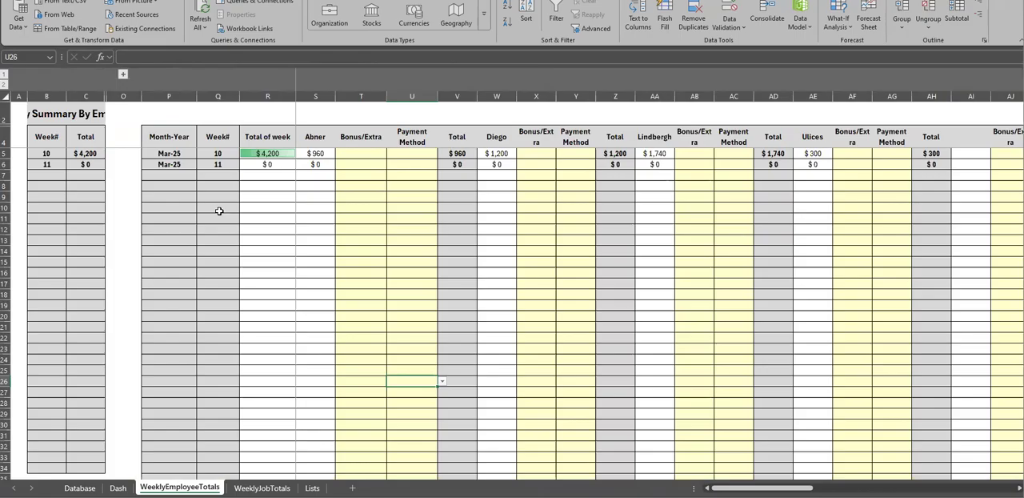
{"action": "left_click_drag", "start_coordinate": [170, 151], "coordinate": [201, 319]}
{"action": "left_click", "coordinate": [79, 487]}
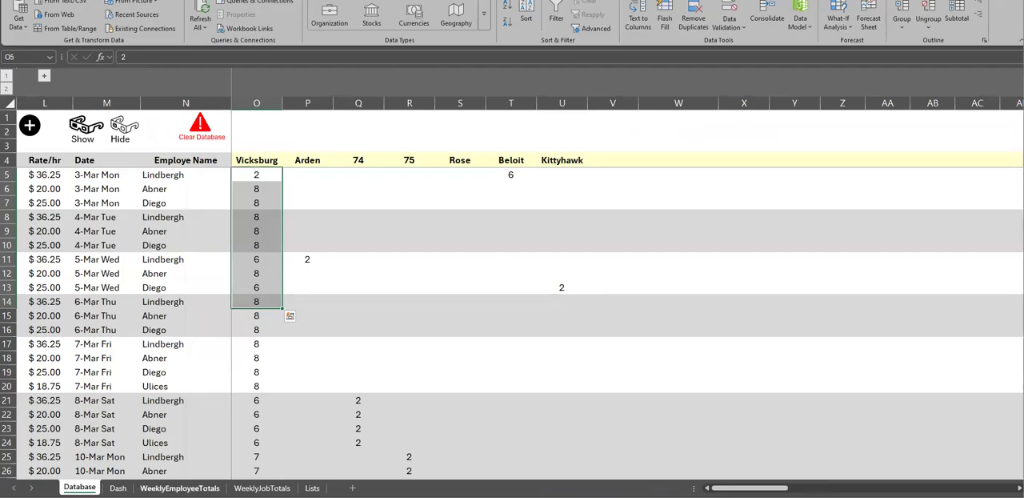
{"action": "left_click", "coordinate": [179, 488]}
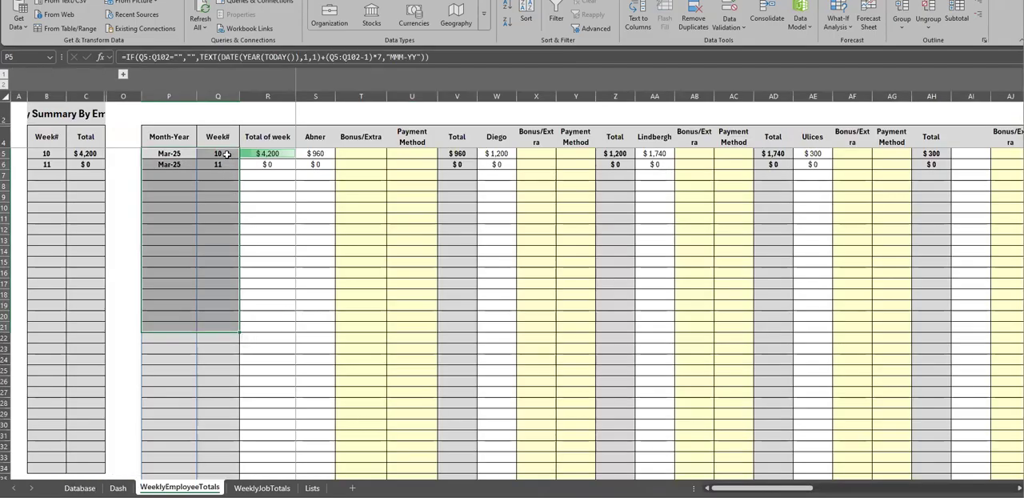
{"action": "left_click", "coordinate": [226, 153]}
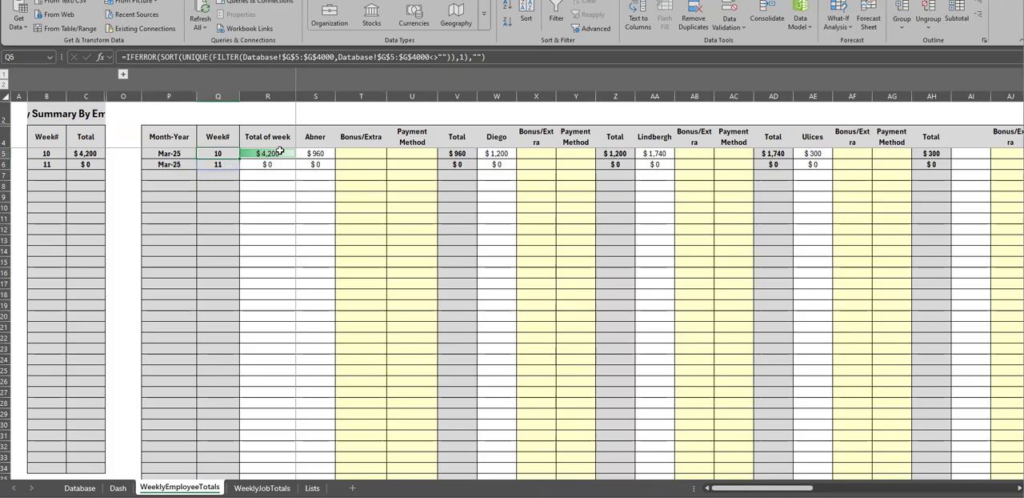
{"action": "left_click", "coordinate": [280, 153]}
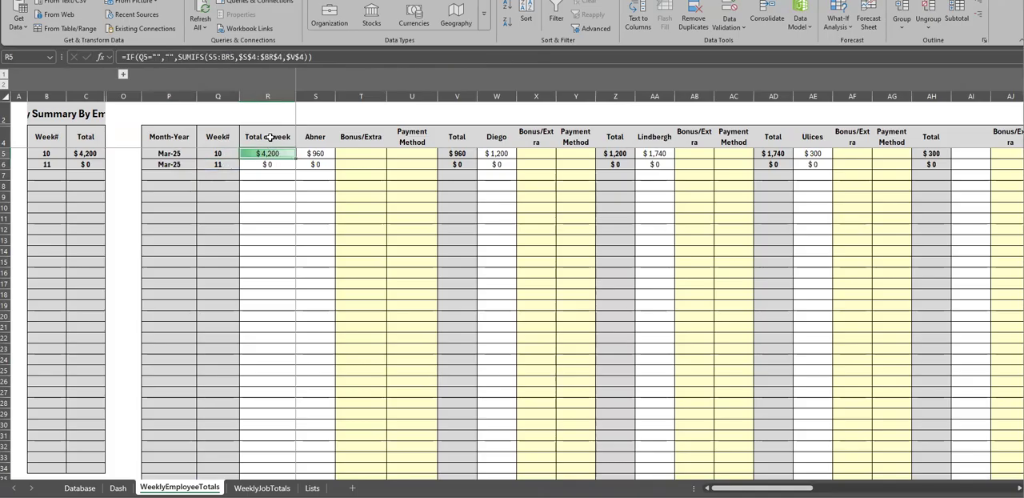
{"action": "left_click", "coordinate": [313, 144]}
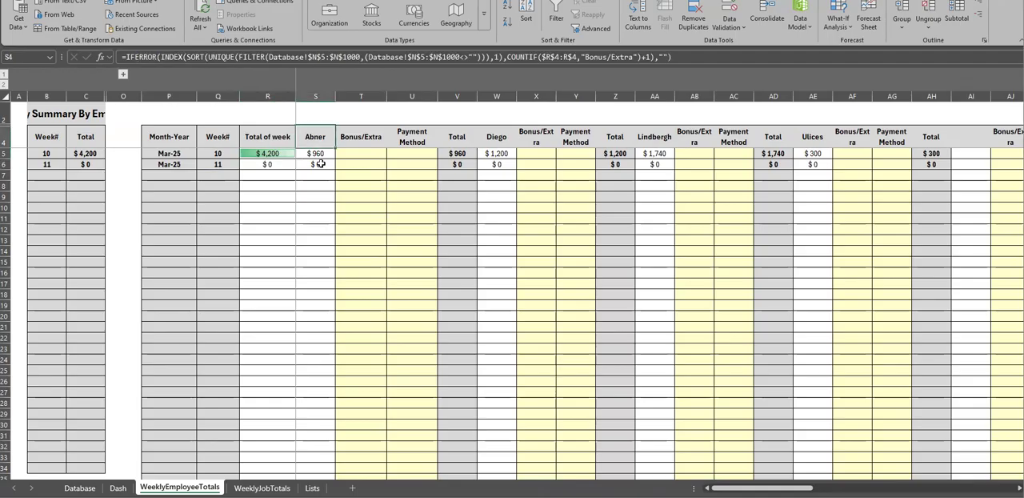
Apply a thick outside border around the first employee's pay, Bonus/Extra and Payment Method columns, S4:U79
{"action": "left_click_drag", "start_coordinate": [316, 137], "coordinate": [399, 318]}
{"action": "left_click", "coordinate": [389, 197]}
{"action": "left_click", "coordinate": [313, 138]}
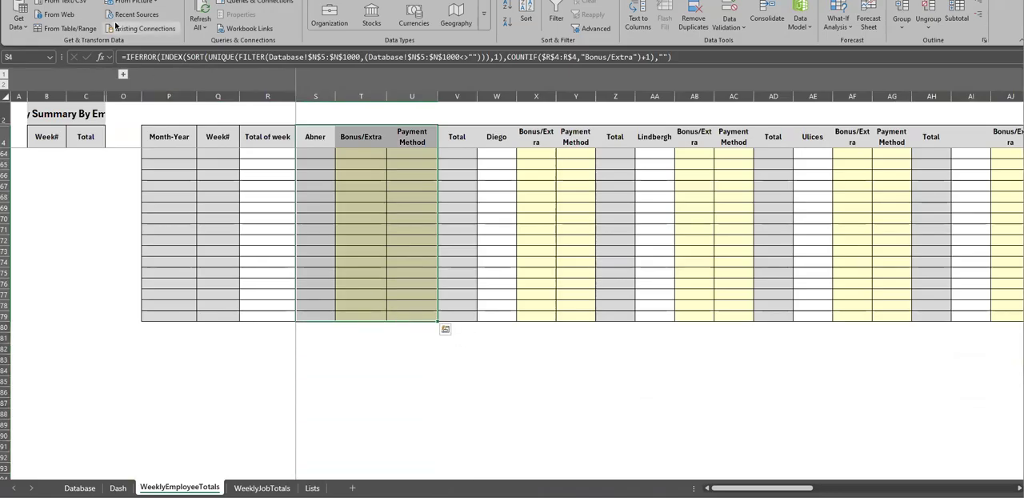
{"action": "left_click", "coordinate": [40, 1]}
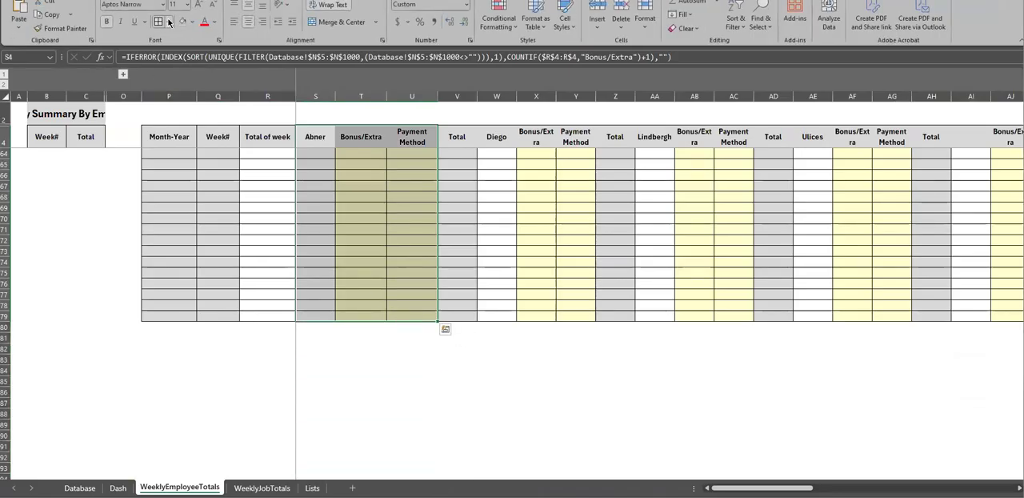
{"action": "left_click", "coordinate": [168, 22]}
{"action": "left_click", "coordinate": [179, 161]}
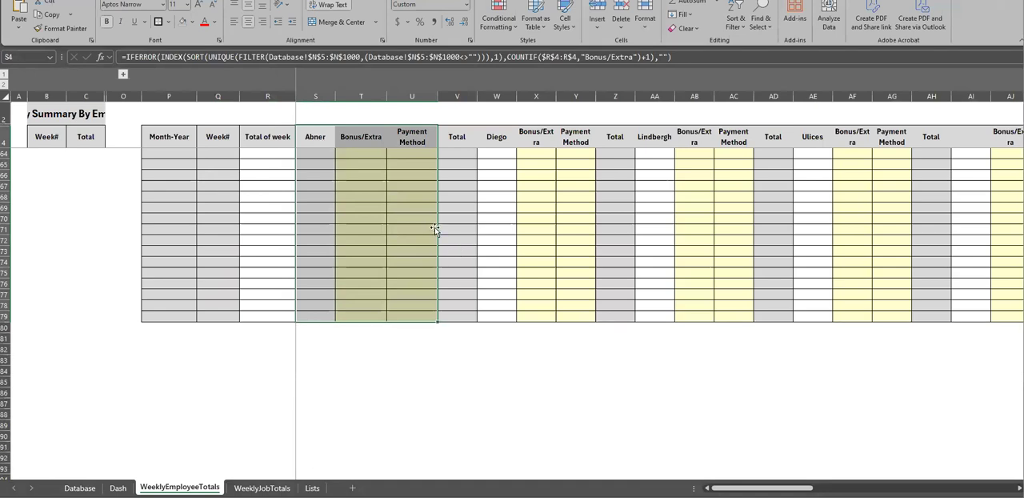
Try to copy the border formatting to the columns starting at V4 with Format Painter, and undo the formatting changes
{"action": "scroll", "coordinate": [435, 230], "scroll_direction": "up", "scroll_amount": 20}
{"action": "left_click", "coordinate": [60, 28]}
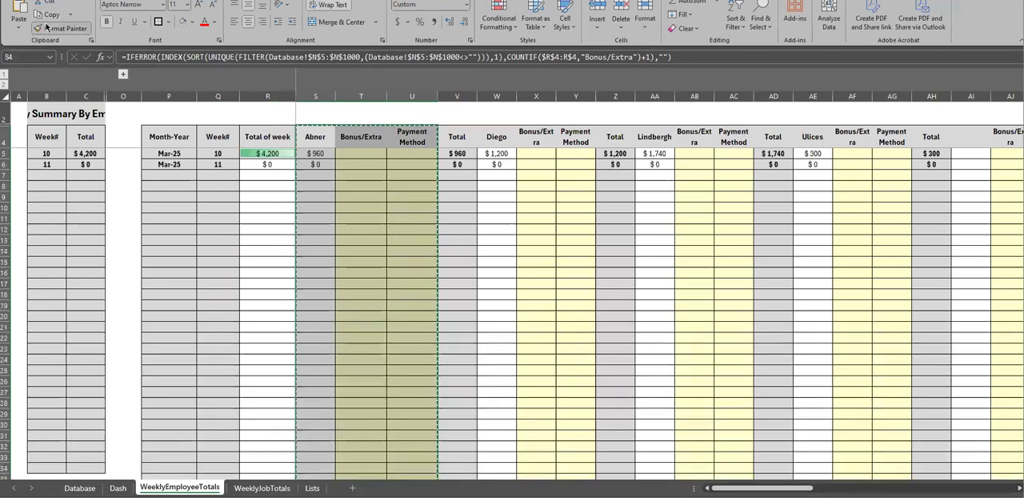
{"action": "left_click", "coordinate": [457, 138]}
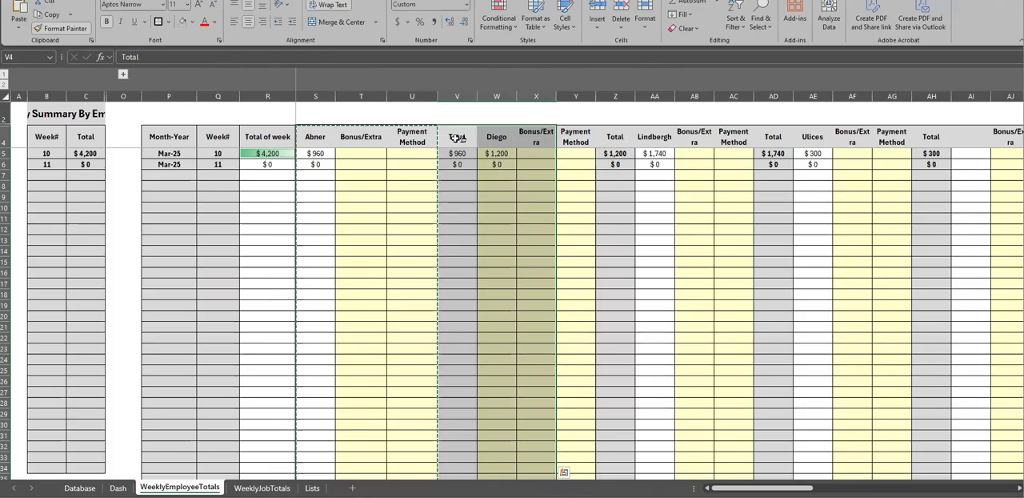
{"action": "key", "text": "Escape"}
{"action": "left_click", "coordinate": [456, 198]}
{"action": "key", "text": "ctrl+z"}
{"action": "key", "text": "ctrl+z"}
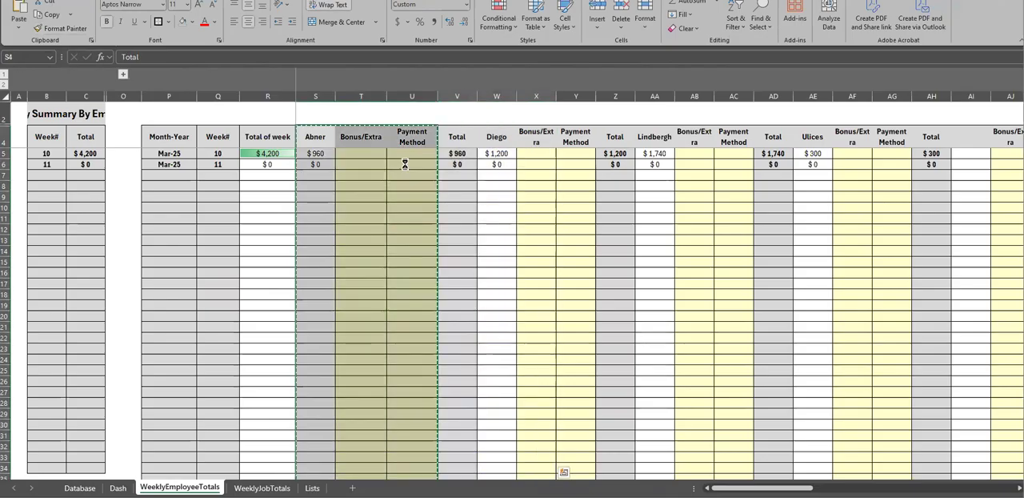
Apply a thick outside border around the first employee's full block including its Total column, from S4 to V79
{"action": "left_click", "coordinate": [407, 172]}
{"action": "left_click", "coordinate": [315, 141]}
{"action": "scroll", "coordinate": [437, 194], "scroll_direction": "down", "scroll_amount": 20}
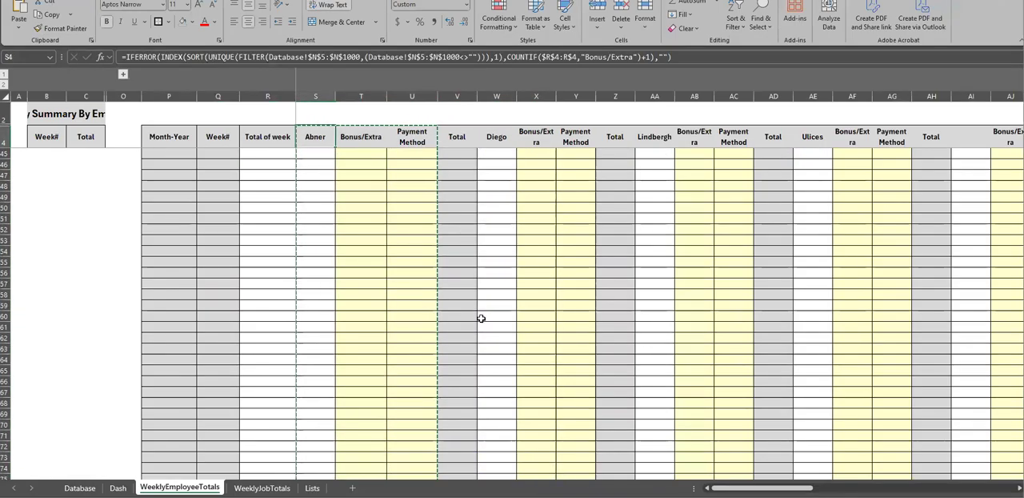
{"action": "left_click_drag", "start_coordinate": [463, 323], "coordinate": [460, 306]}
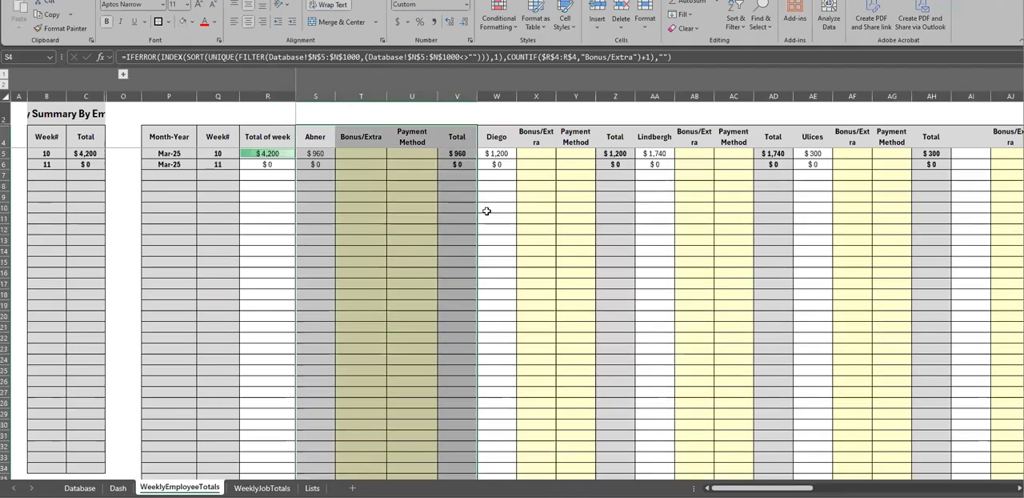
Copy the first employee block's border formatting to the second employee's block in columns W to Z with Format Painter
{"action": "left_click", "coordinate": [76, 32]}
{"action": "mouse_move", "coordinate": [494, 137]}
{"action": "left_mouse_down"}
{"action": "mouse_move", "coordinate": [599, 228]}
{"action": "mouse_move", "coordinate": [633, 318]}
{"action": "mouse_move", "coordinate": [641, 478]}
{"action": "mouse_move", "coordinate": [624, 464]}
{"action": "mouse_move", "coordinate": [636, 474]}
{"action": "mouse_move", "coordinate": [640, 463]}
{"action": "mouse_move", "coordinate": [638, 471]}
{"action": "mouse_move", "coordinate": [606, 377]}
{"action": "mouse_move", "coordinate": [606, 347]}
{"action": "left_mouse_up"}
{"action": "scroll", "coordinate": [511, 260], "scroll_direction": "up", "scroll_amount": 19}
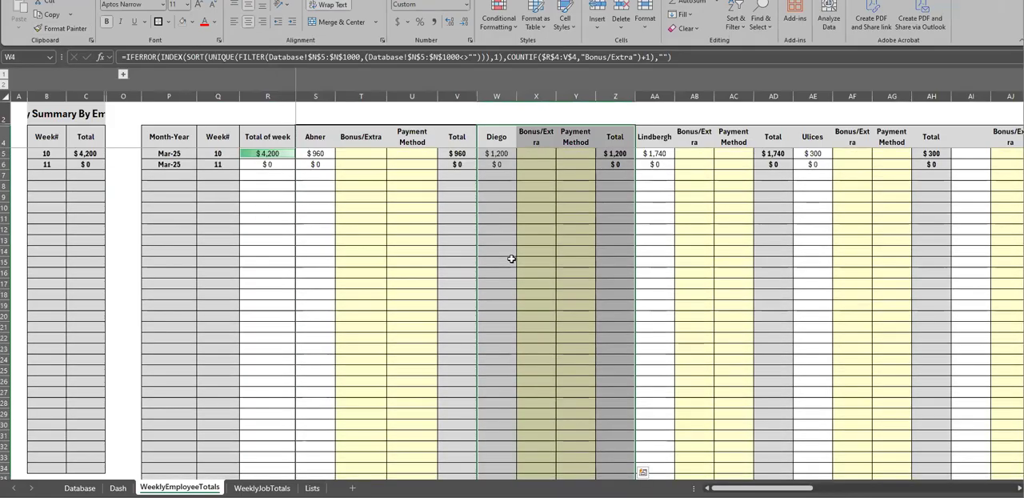
{"action": "left_click", "coordinate": [511, 261]}
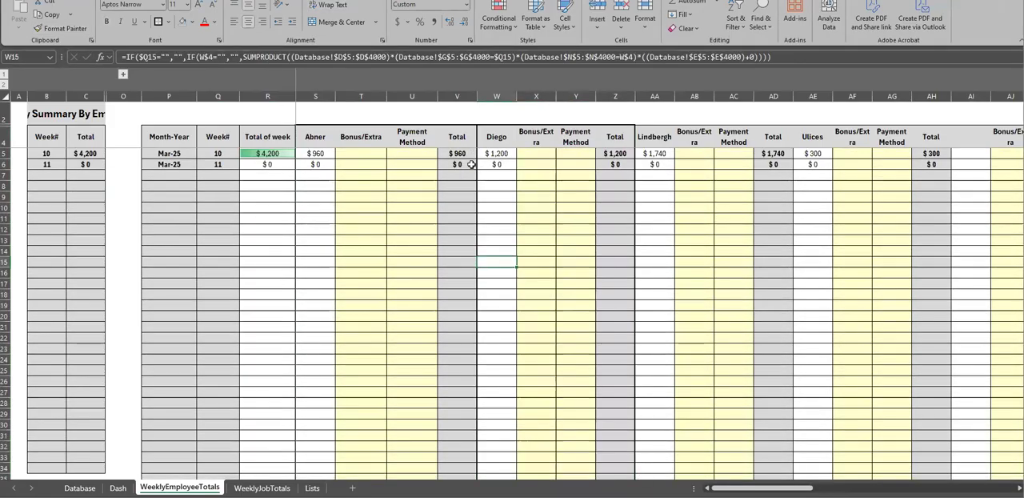
Examine the first employee's Bonus/Extra and Payment Method columns and select the week 10 Bonus/Extra cell, T5
{"action": "left_click_drag", "start_coordinate": [354, 140], "coordinate": [394, 311]}
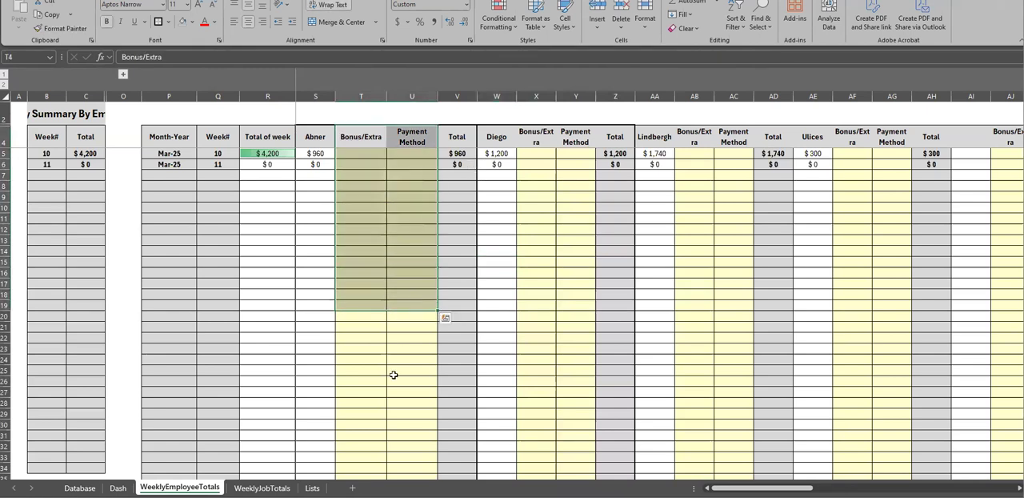
{"action": "left_click", "coordinate": [394, 373]}
{"action": "left_click", "coordinate": [315, 141]}
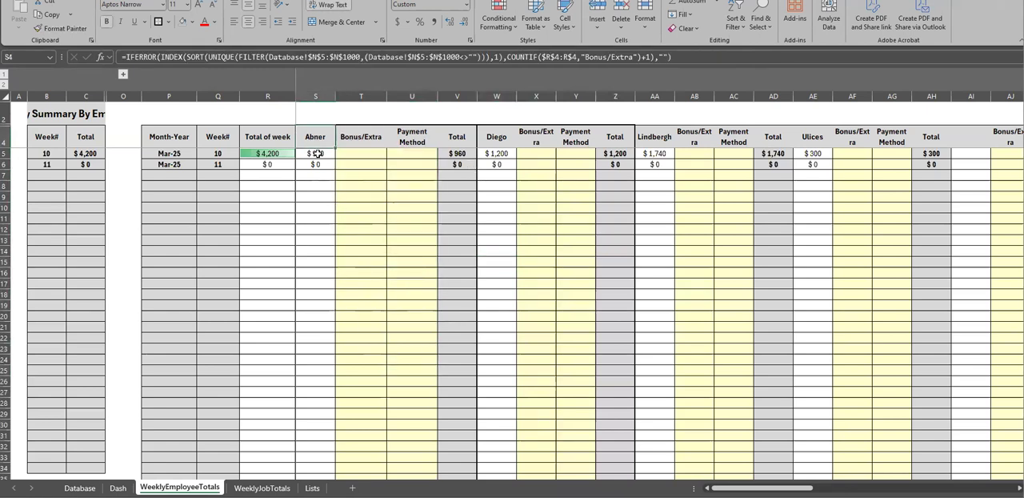
{"action": "left_click_drag", "start_coordinate": [372, 138], "coordinate": [369, 171]}
{"action": "left_click", "coordinate": [366, 204]}
{"action": "left_click", "coordinate": [361, 155]}
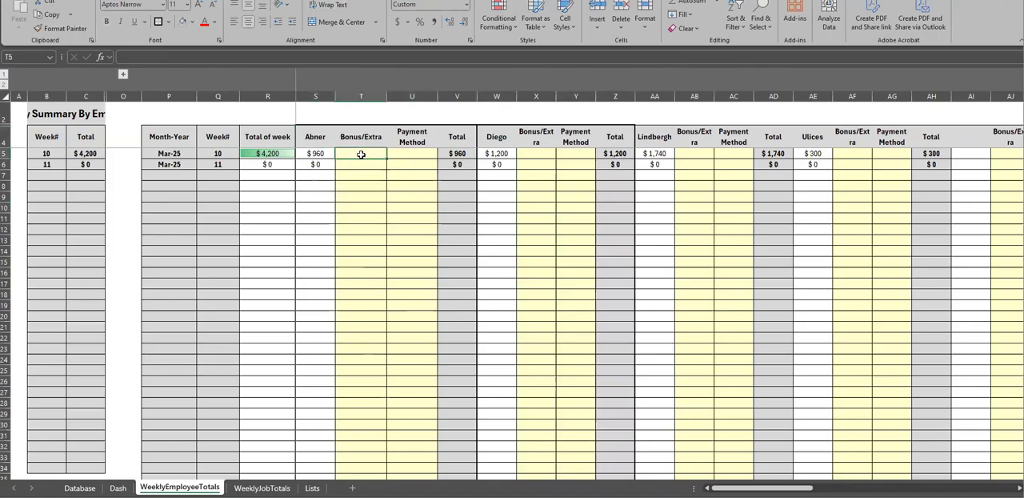
Enter a week 10 Bonus/Extra of 12 for the first employee in T5 and inspect the formulas in V5 and S5
{"action": "type", "text": "12"}
{"action": "key", "text": "Return"}
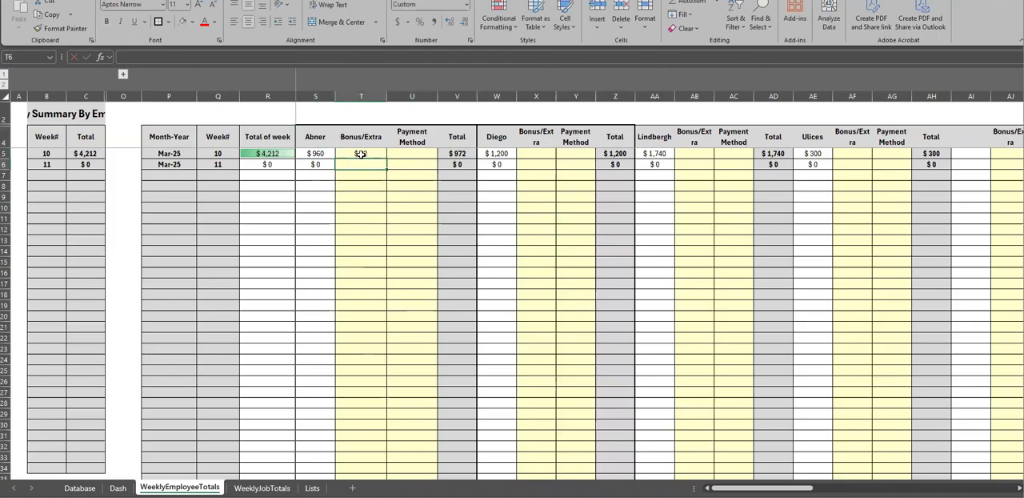
{"action": "left_click", "coordinate": [450, 153]}
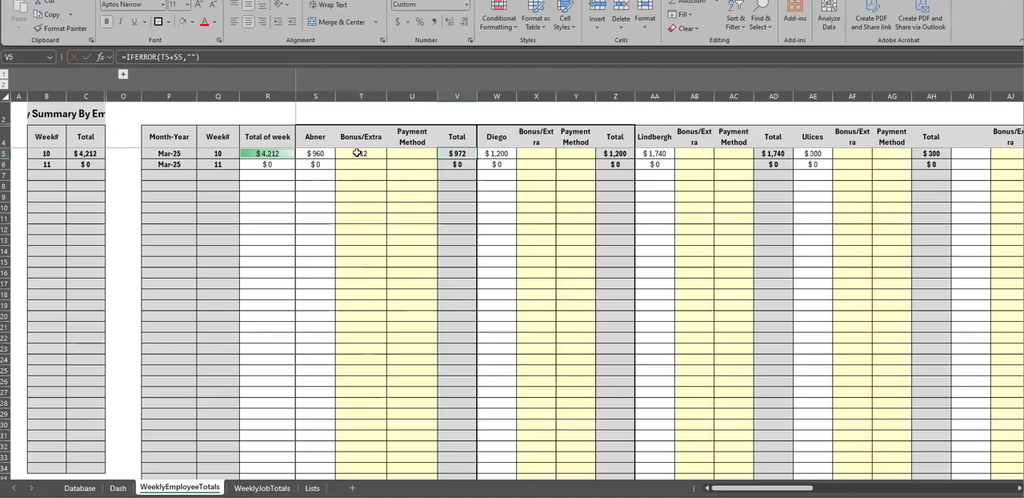
{"action": "left_click", "coordinate": [320, 153]}
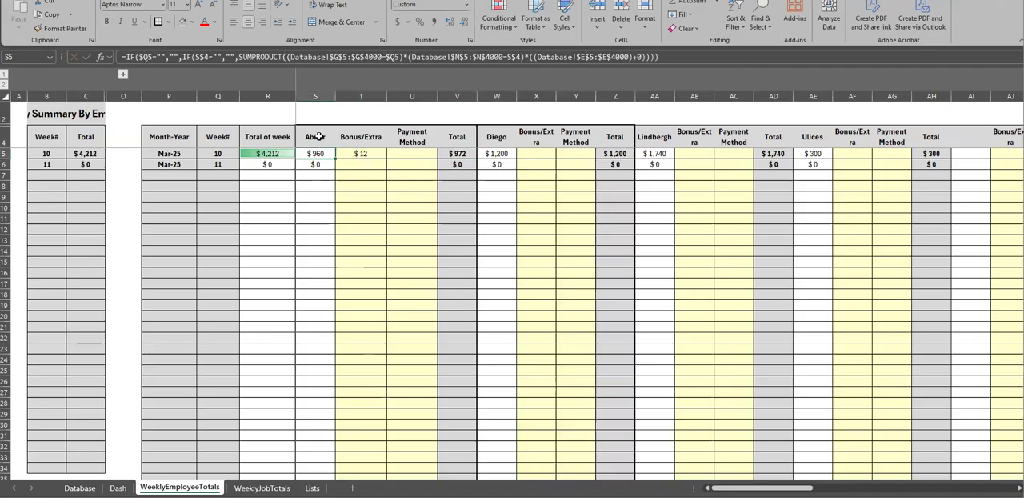
Review the payment method options offered for the first employee's week 10 in U5
{"action": "left_click", "coordinate": [394, 153]}
{"action": "left_click", "coordinate": [443, 153]}
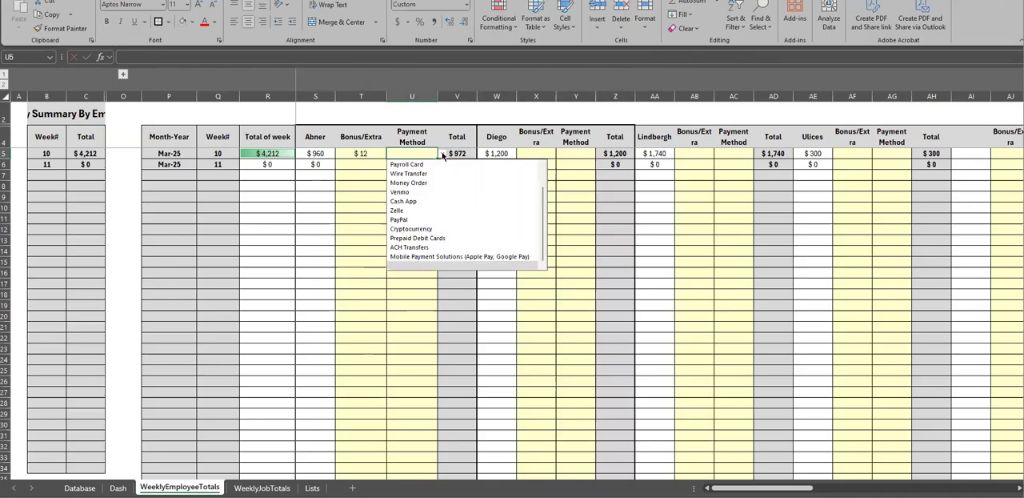
{"action": "scroll", "coordinate": [533, 236], "scroll_direction": "up", "scroll_amount": 1}
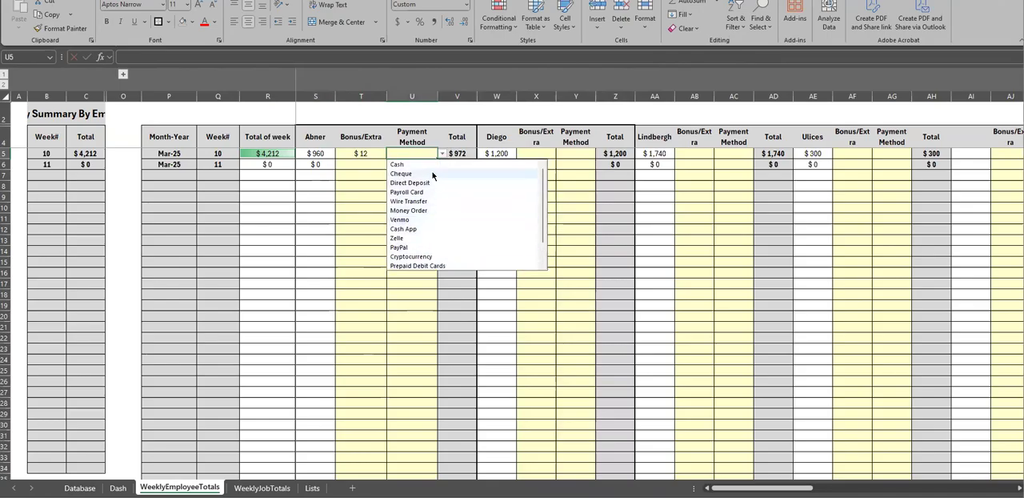
{"action": "left_click", "coordinate": [362, 302]}
Color the Payment Method entries in F3 to F30 of the Lists sheet red
{"action": "left_click", "coordinate": [312, 488]}
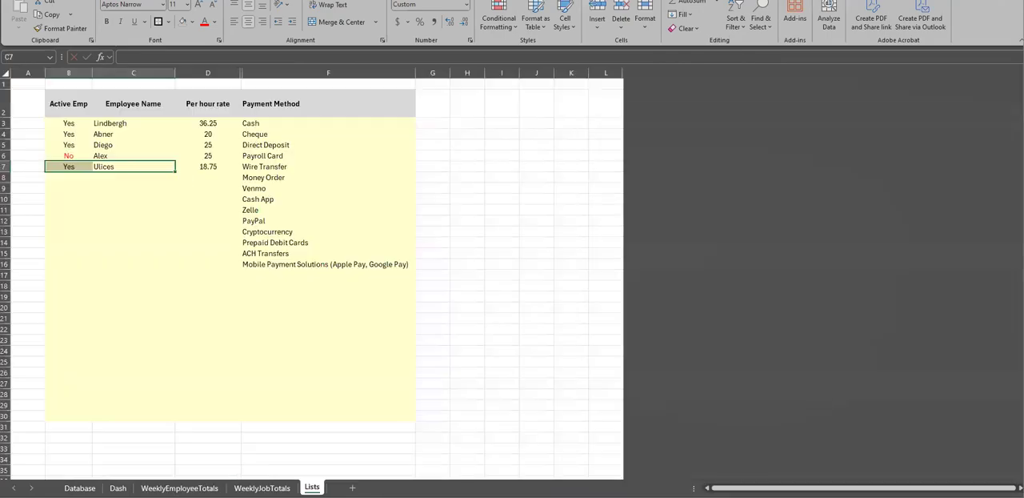
{"action": "left_click_drag", "start_coordinate": [283, 122], "coordinate": [294, 414]}
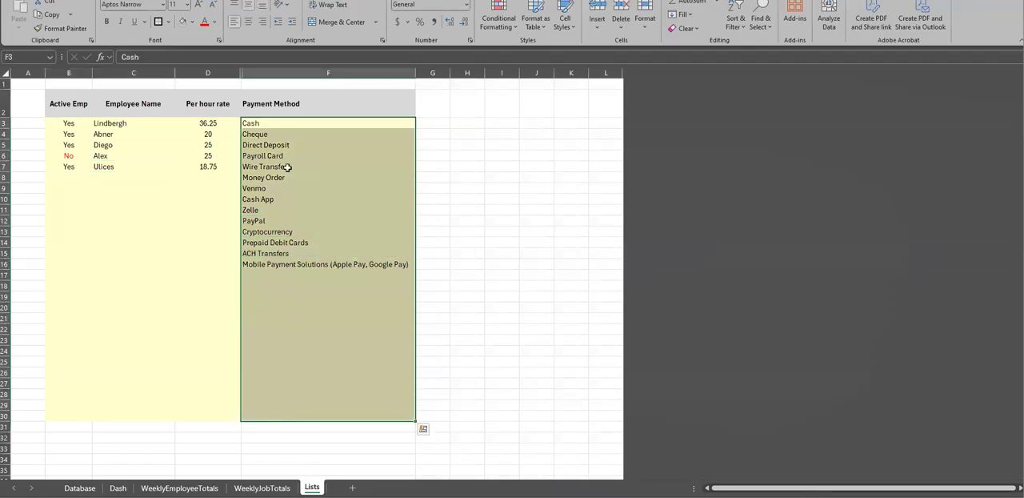
{"action": "left_click", "coordinate": [205, 21]}
{"action": "left_click", "coordinate": [272, 145]}
{"action": "left_click_drag", "start_coordinate": [270, 124], "coordinate": [275, 265]}
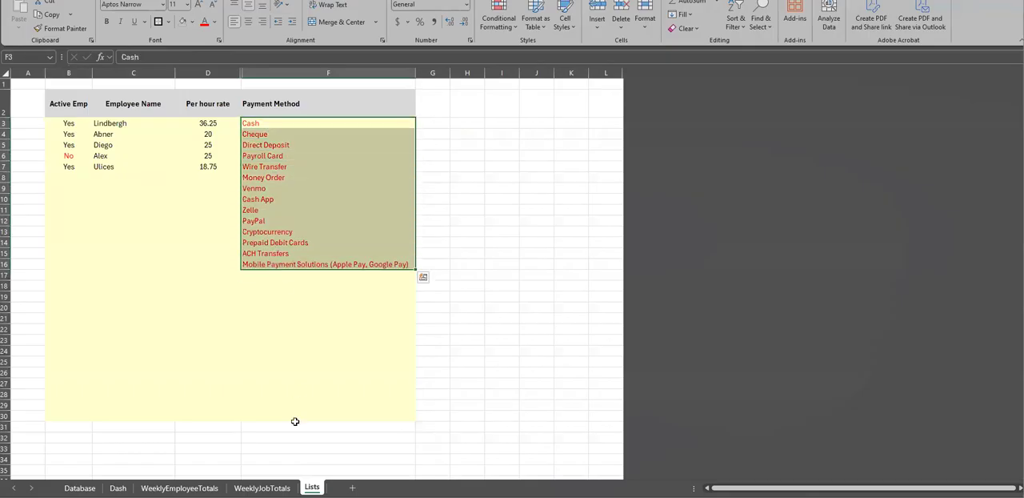
Compare the payment method choices in U5 on WeeklyEmployeeTotals with the source entries on the Lists sheet
{"action": "left_click", "coordinate": [179, 487]}
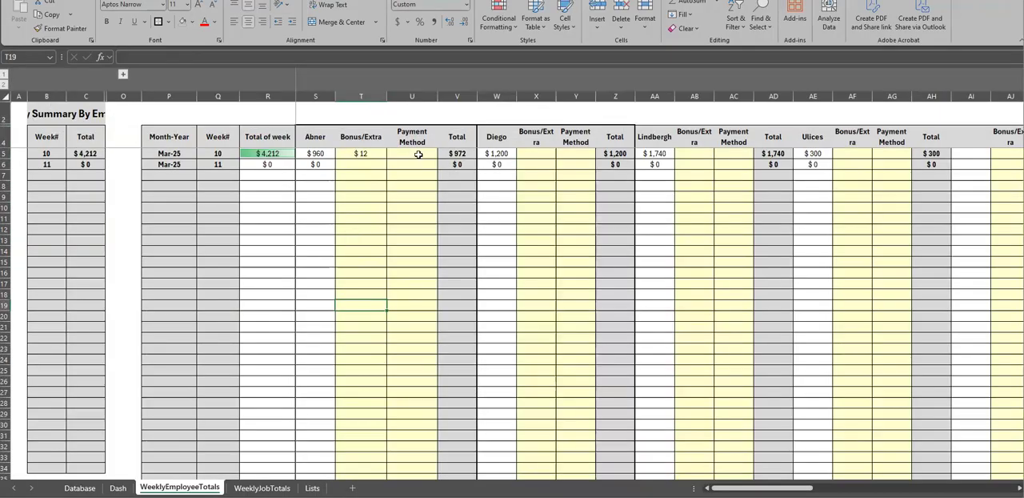
{"action": "left_click", "coordinate": [418, 155]}
{"action": "left_click", "coordinate": [441, 153]}
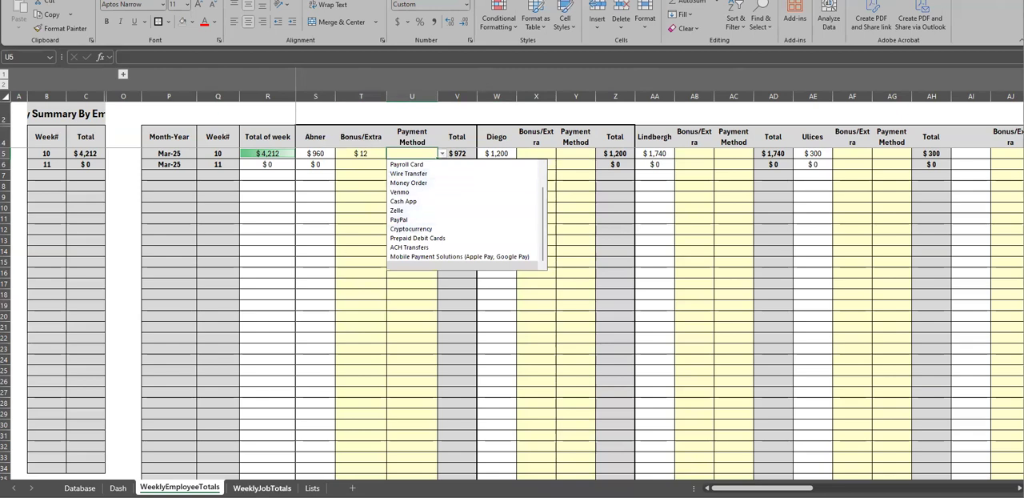
{"action": "left_click", "coordinate": [312, 488]}
{"action": "left_click", "coordinate": [179, 488]}
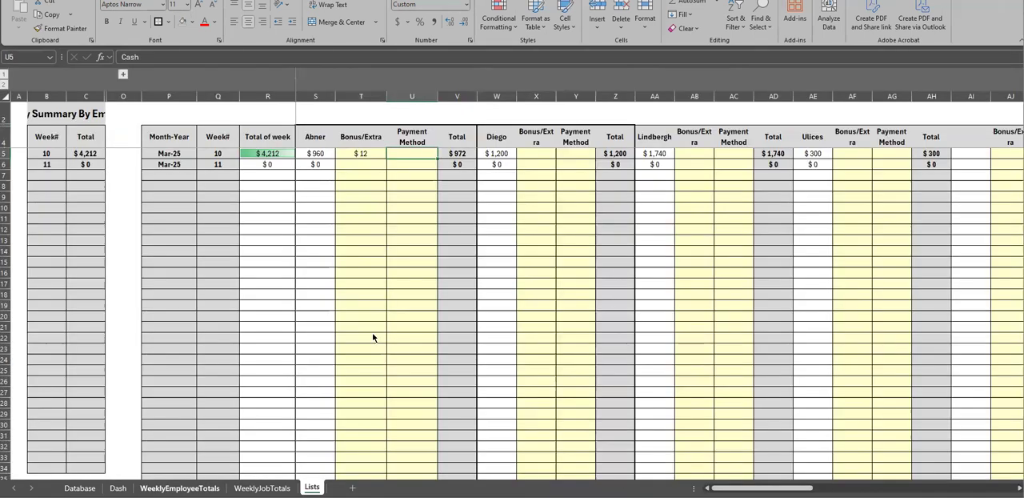
{"action": "left_click", "coordinate": [442, 155]}
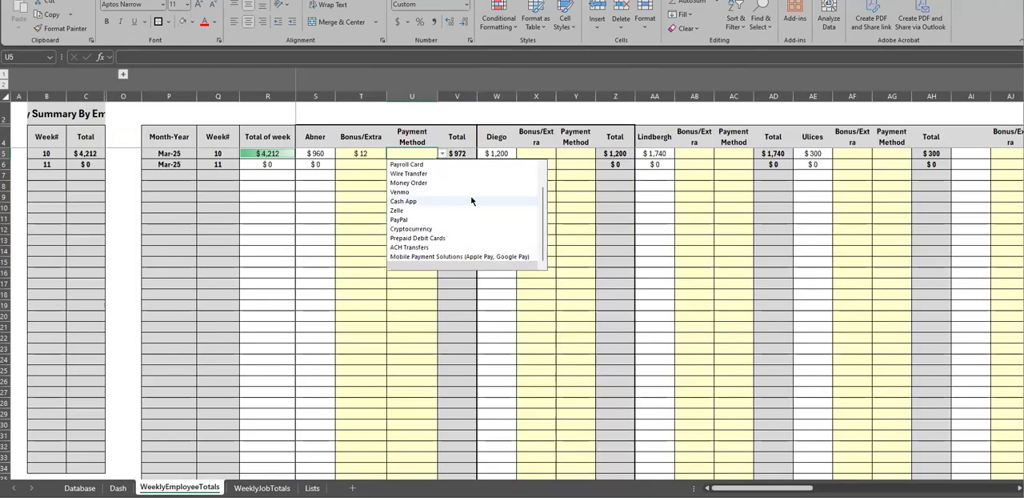
{"action": "left_click", "coordinate": [369, 198]}
Enter a week 11 Bonus/Extra of 10 for the first employee in T6 and inspect the Total formulas in V5 and V6
{"action": "left_click", "coordinate": [377, 165]}
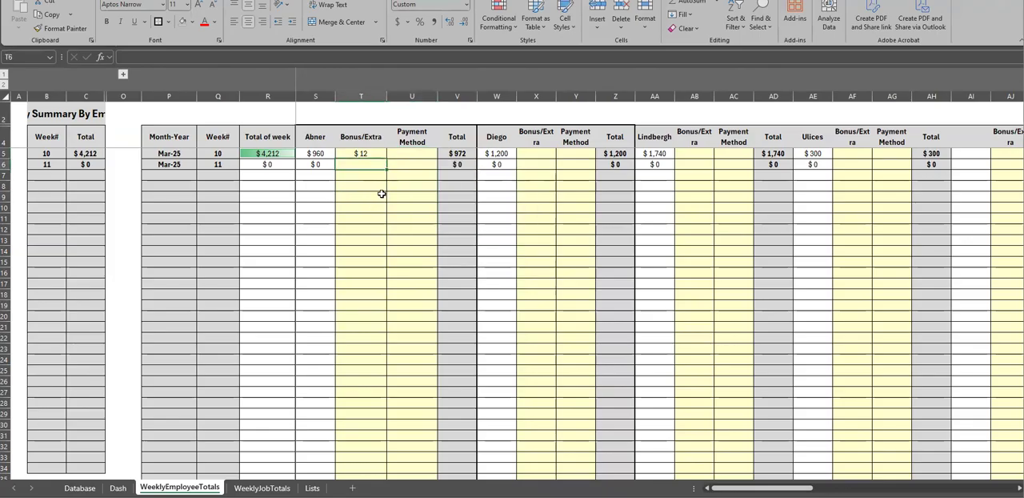
{"action": "type", "text": "10"}
{"action": "key", "text": "Return"}
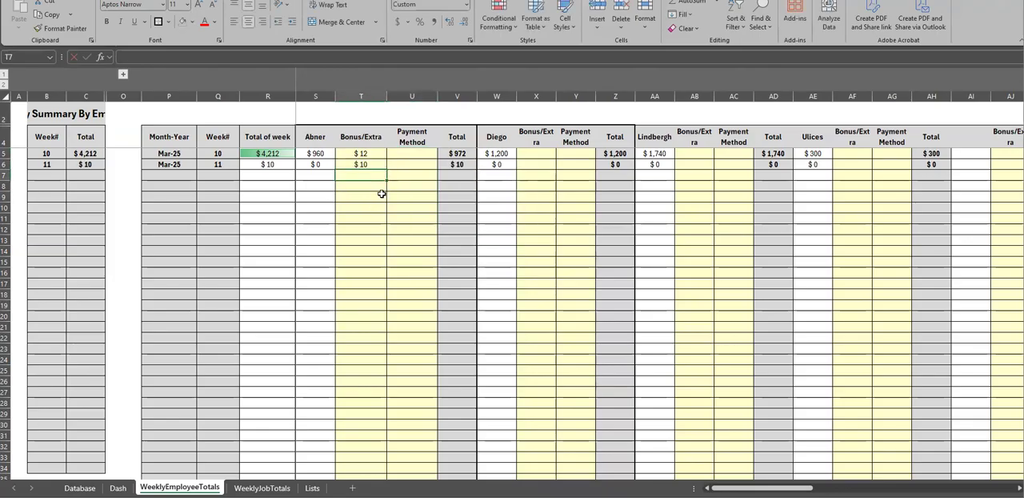
{"action": "left_click", "coordinate": [528, 157]}
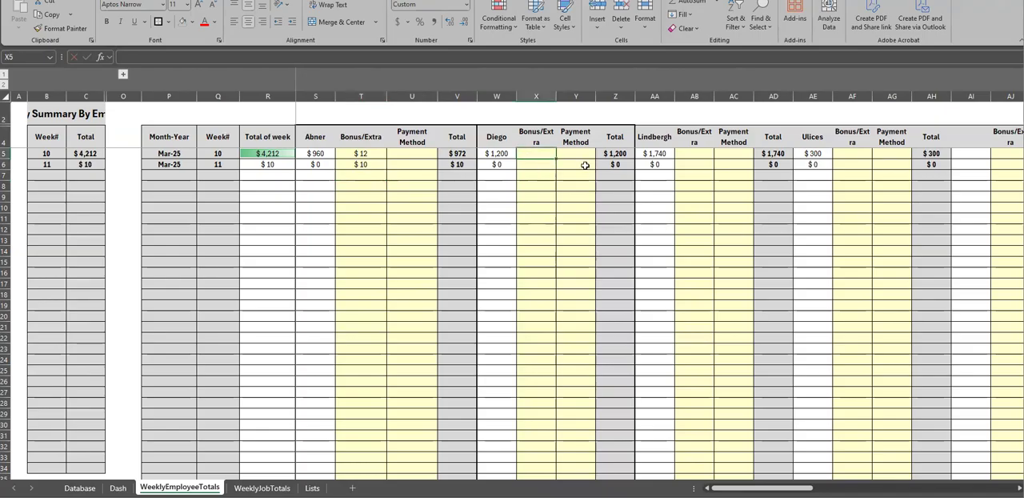
{"action": "left_click", "coordinate": [459, 154]}
{"action": "left_click", "coordinate": [461, 163]}
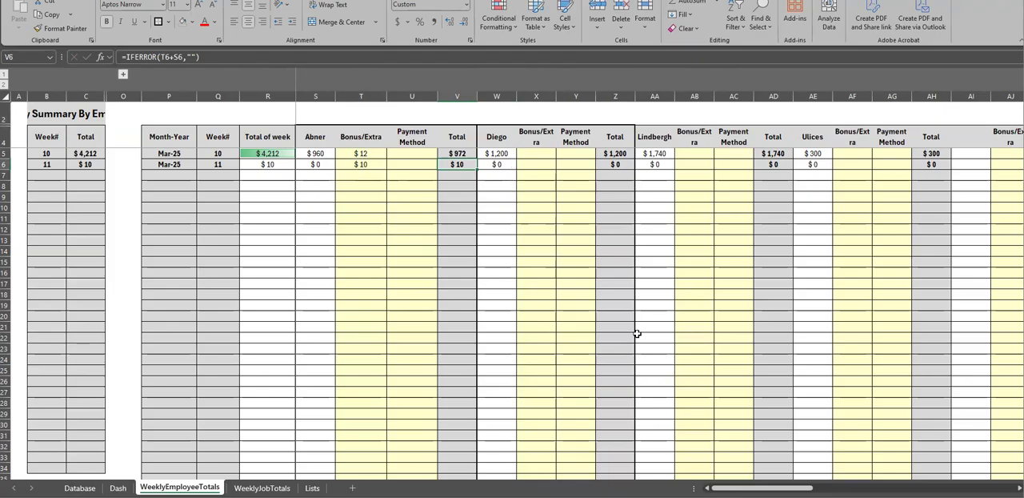
View the hours records on the Database sheet and return to the employee blocks on WeeklyEmployeeTotals
{"action": "mouse_move", "coordinate": [724, 487]}
{"action": "left_mouse_down"}
{"action": "mouse_move", "coordinate": [783, 488]}
{"action": "mouse_move", "coordinate": [724, 487]}
{"action": "left_mouse_up"}
{"action": "left_click", "coordinate": [79, 488]}
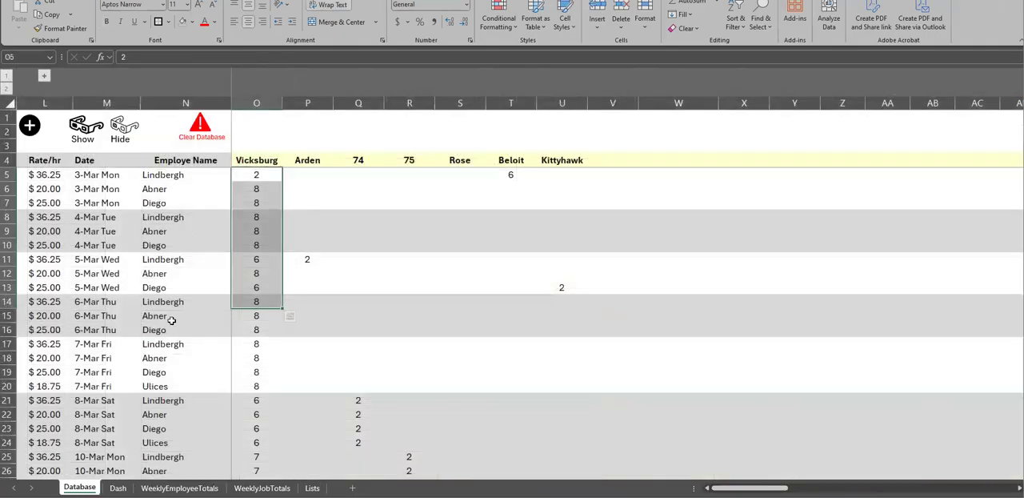
{"action": "left_click", "coordinate": [181, 488]}
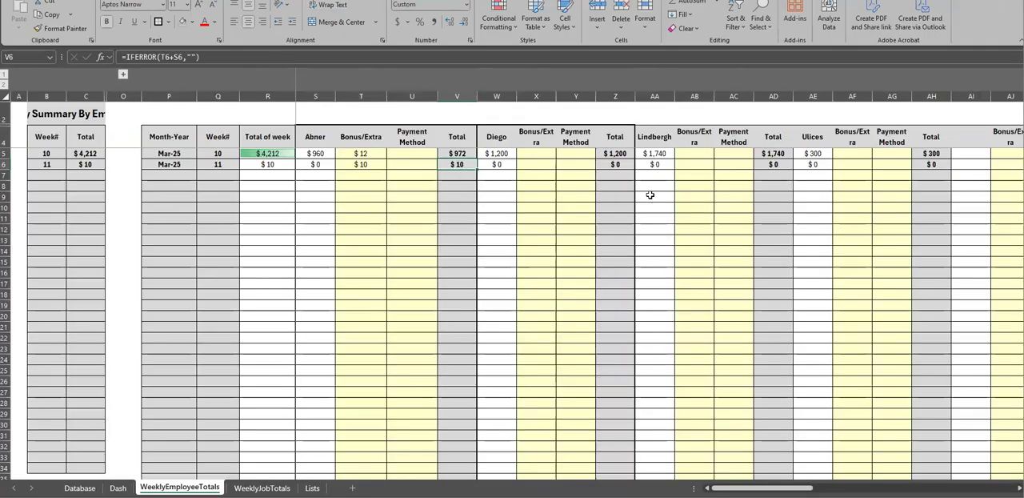
{"action": "left_click_drag", "start_coordinate": [750, 488], "coordinate": [699, 486]}
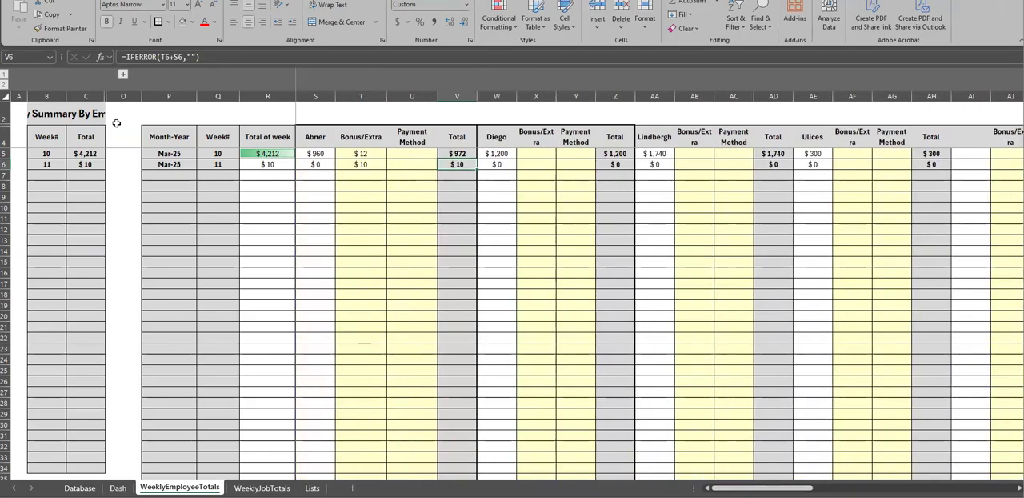
Expand the grouped columns D to N to show the full Weekly Summary By Employee table
{"action": "left_click", "coordinate": [124, 75]}
{"action": "left_click_drag", "start_coordinate": [48, 136], "coordinate": [339, 198]}
{"action": "left_click", "coordinate": [322, 229]}
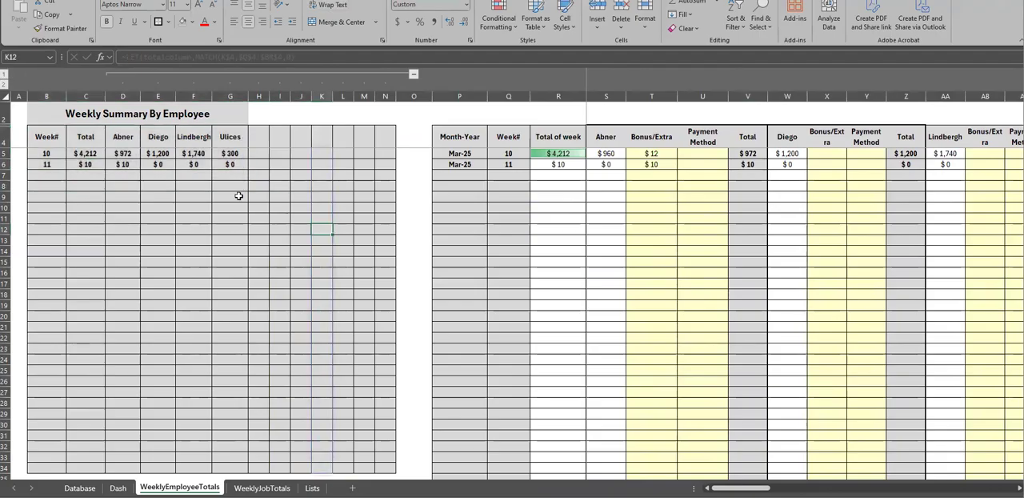
Inspect the weekly summary's Week#, Total and employee headers, and each employee's week 10 formula in D5 to G5
{"action": "left_click", "coordinate": [88, 137]}
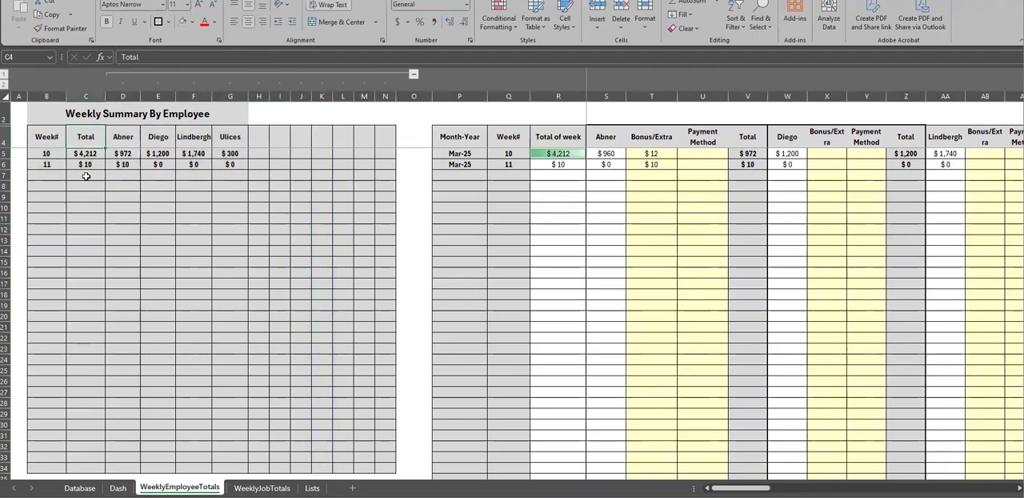
{"action": "left_click", "coordinate": [120, 140]}
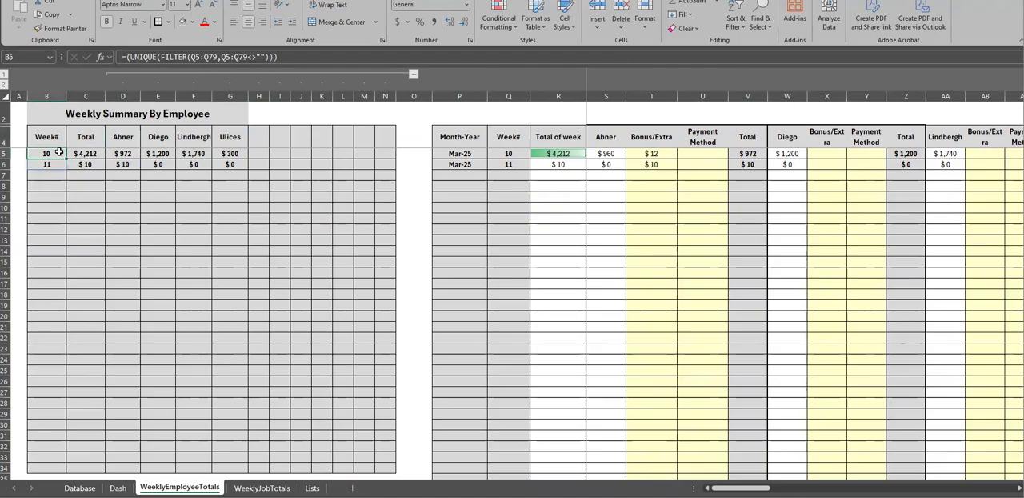
{"action": "left_click", "coordinate": [125, 153]}
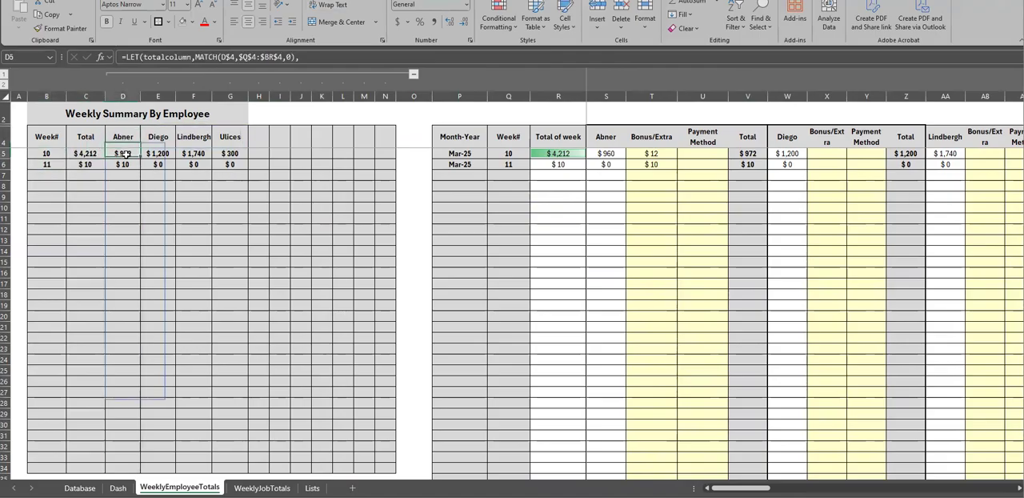
{"action": "left_click", "coordinate": [161, 140]}
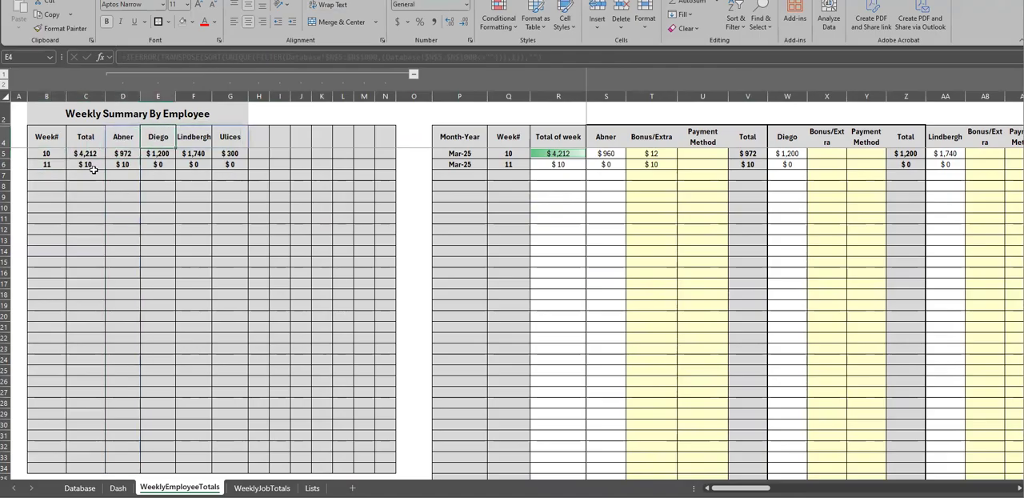
{"action": "left_click", "coordinate": [163, 154]}
{"action": "left_click", "coordinate": [197, 141]}
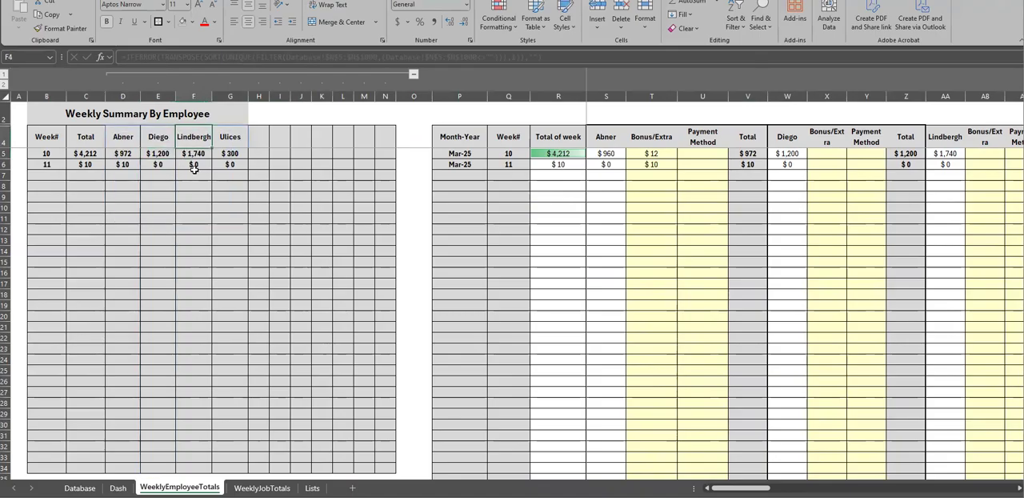
{"action": "left_click", "coordinate": [193, 154]}
{"action": "left_click", "coordinate": [229, 140]}
{"action": "left_click", "coordinate": [229, 155]}
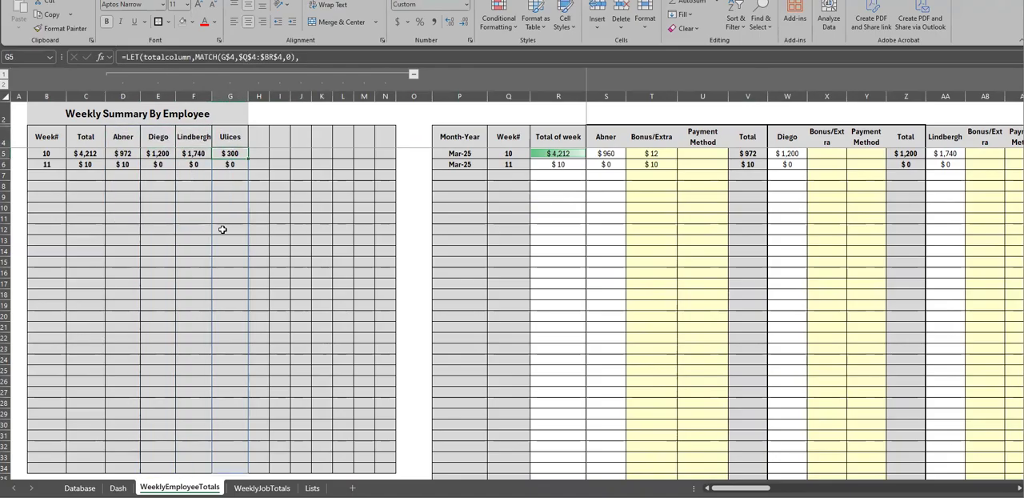
Set the first employee's week 10 Bonus/Extra in T5 to 50 and check the matching summary amount in D5
{"action": "left_click", "coordinate": [654, 154]}
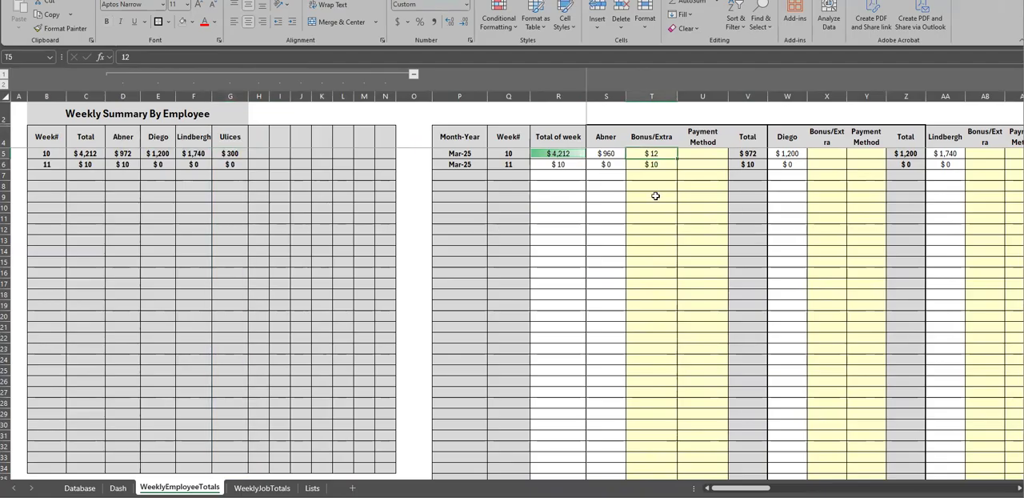
{"action": "type", "text": "50"}
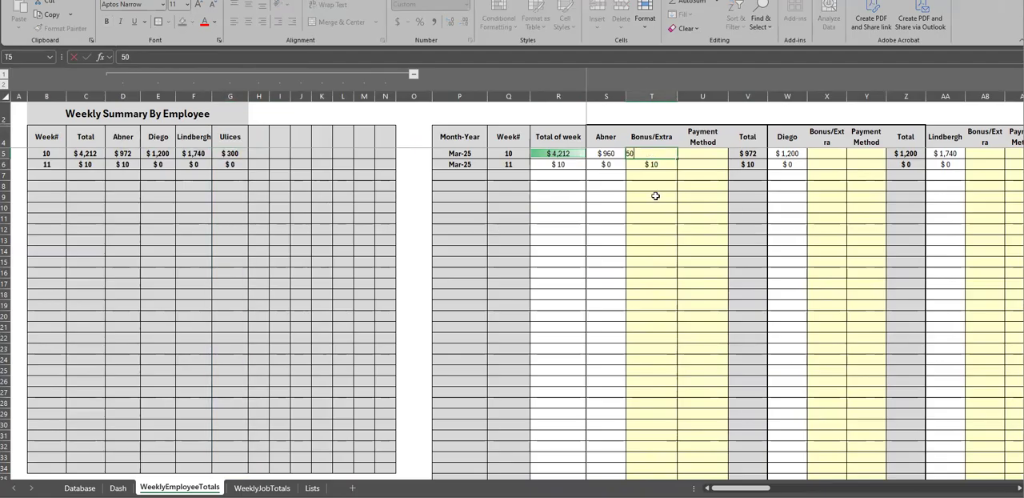
{"action": "key", "text": "Return"}
{"action": "left_click", "coordinate": [128, 152]}
{"action": "left_click_drag", "start_coordinate": [648, 152], "coordinate": [709, 164]}
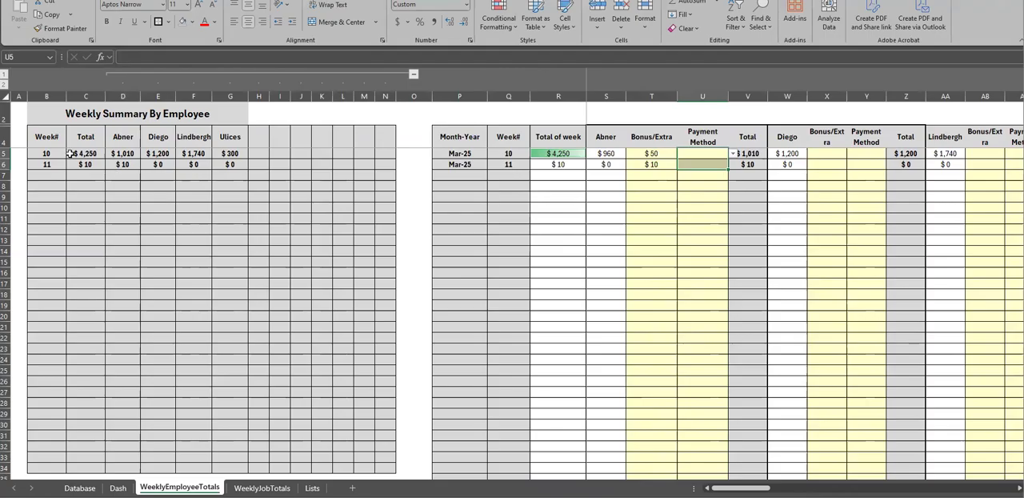
Examine the Weekly Summary By Employee table from B4 to G32 and its employee header row, D4 to N4
{"action": "left_click_drag", "start_coordinate": [56, 137], "coordinate": [220, 448]}
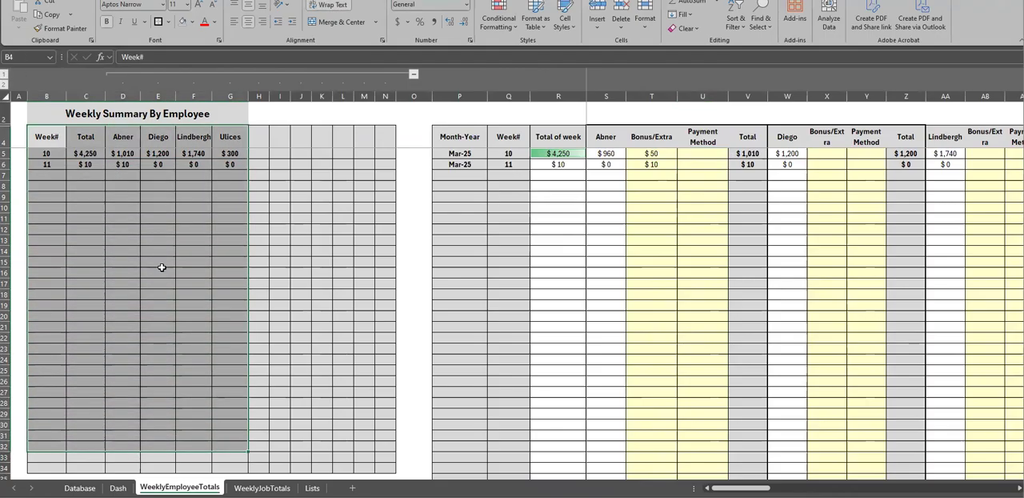
{"action": "left_click", "coordinate": [192, 313]}
{"action": "left_click_drag", "start_coordinate": [92, 154], "coordinate": [202, 165]}
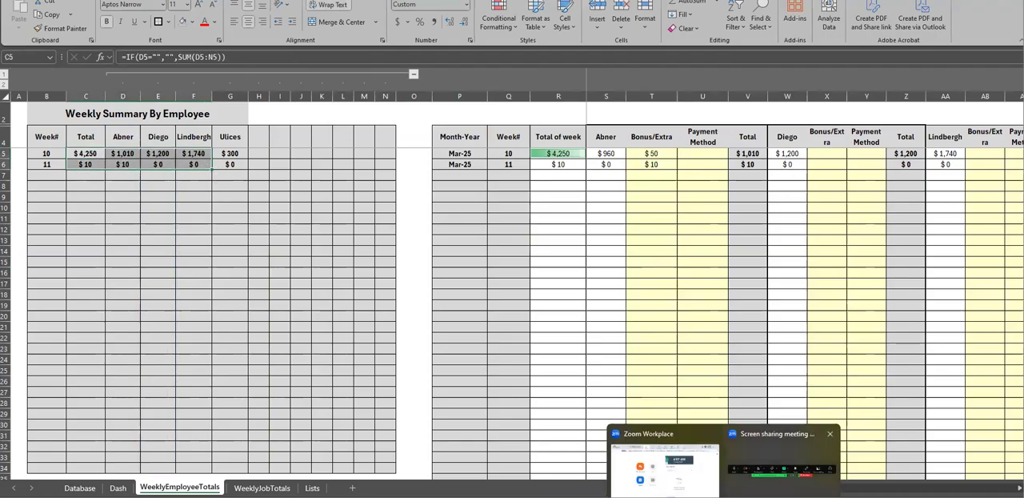
{"action": "left_click", "coordinate": [342, 184]}
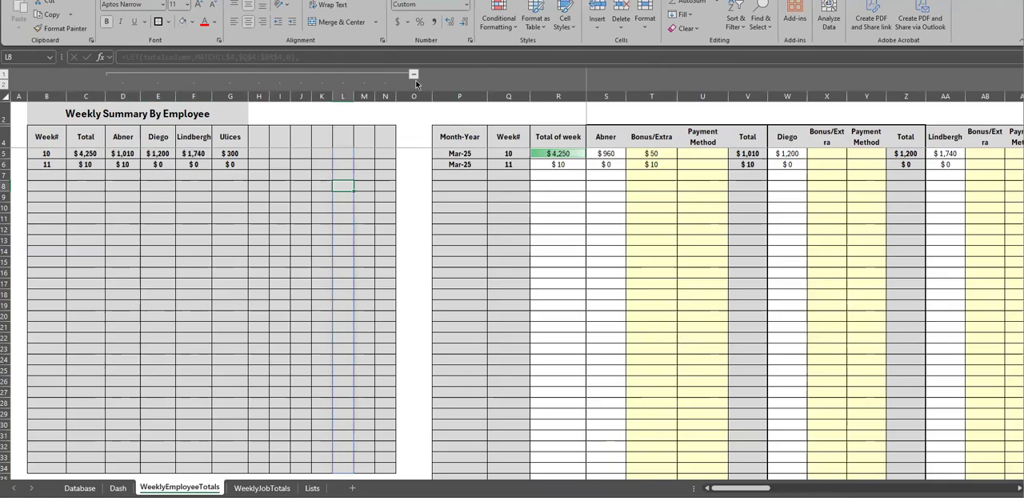
{"action": "left_click_drag", "start_coordinate": [109, 138], "coordinate": [383, 137]}
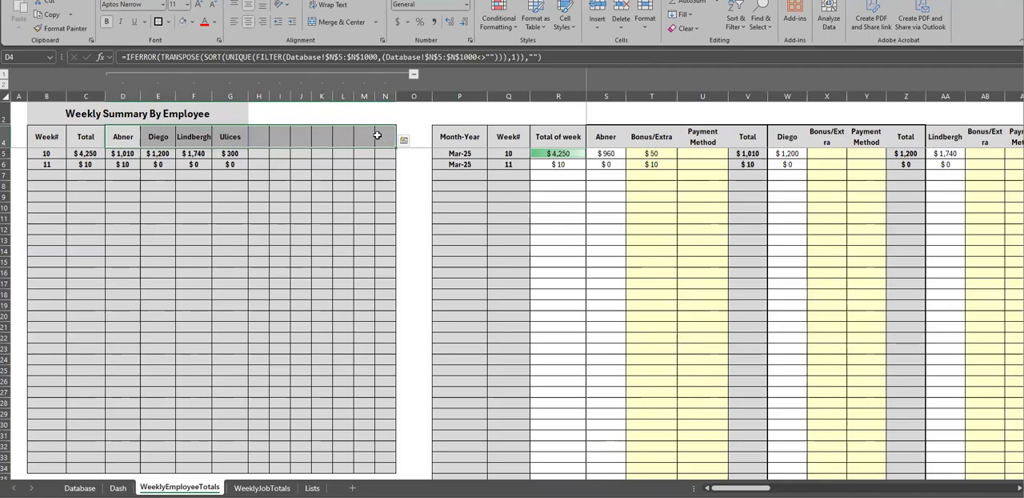
{"action": "left_click_drag", "start_coordinate": [122, 137], "coordinate": [384, 138]}
{"action": "left_click", "coordinate": [349, 198]}
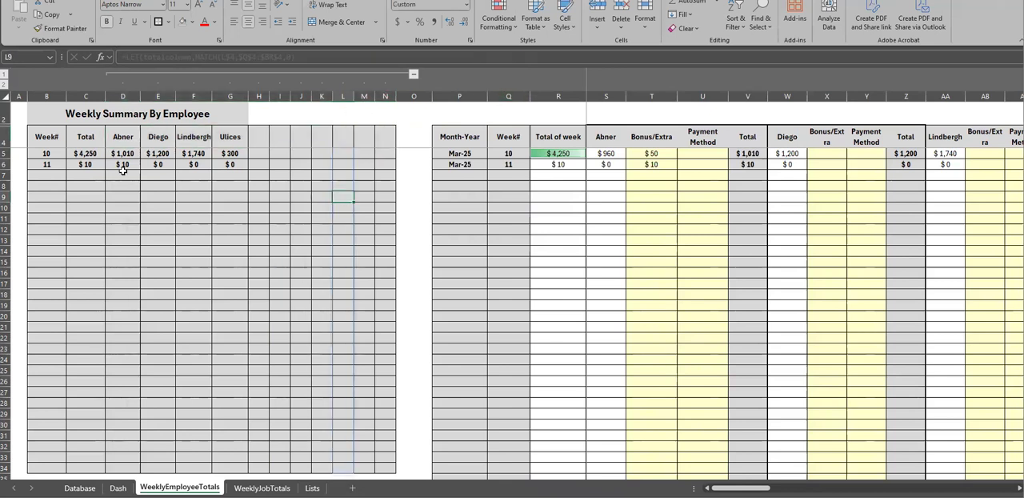
Collapse the grouped summary columns D to N
{"action": "left_click", "coordinate": [414, 74]}
{"action": "left_click", "coordinate": [198, 219]}
{"action": "mouse_move", "coordinate": [762, 487]}
{"action": "left_mouse_down"}
{"action": "mouse_move", "coordinate": [936, 487]}
{"action": "mouse_move", "coordinate": [763, 488]}
{"action": "left_mouse_up"}
Colour the first three employee name headers in S4, W4 and AA4 red
{"action": "left_click", "coordinate": [317, 142]}
{"action": "left_click", "coordinate": [210, 23]}
{"action": "left_click", "coordinate": [496, 137]}
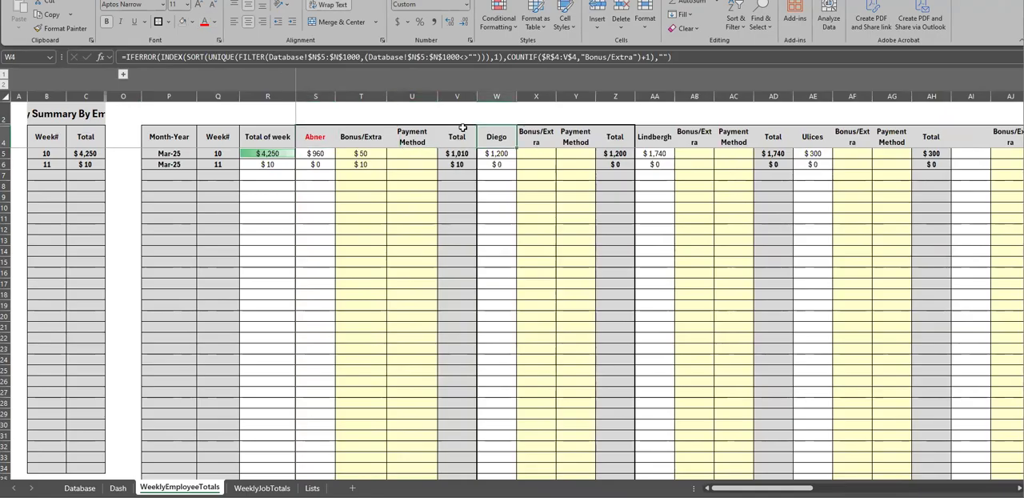
{"action": "left_click", "coordinate": [206, 22]}
{"action": "left_click", "coordinate": [648, 136]}
{"action": "left_click", "coordinate": [206, 22]}
Copy the formatting of the second employee's block W4:Z79 onto the remaining employee blocks AA4 to BR79
{"action": "left_click_drag", "start_coordinate": [496, 136], "coordinate": [612, 390]}
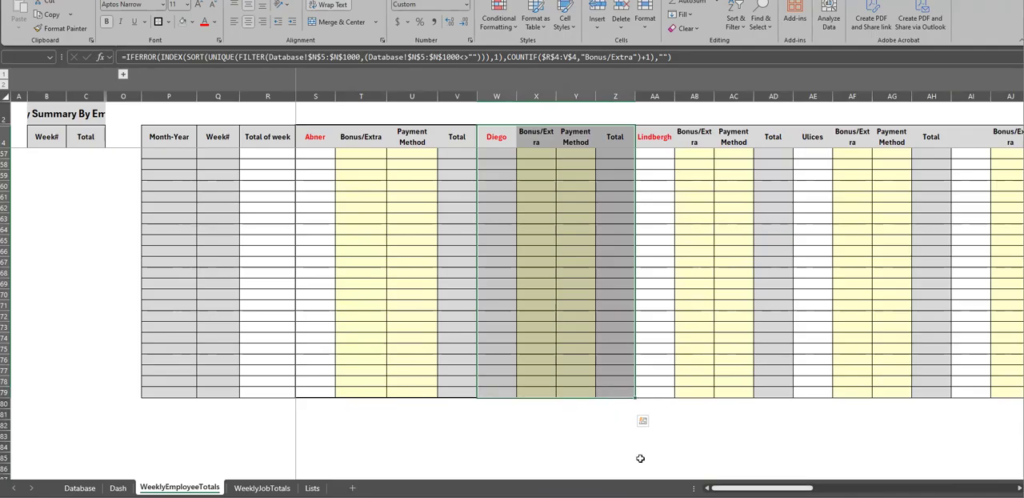
{"action": "left_click", "coordinate": [62, 30]}
{"action": "mouse_move", "coordinate": [655, 136]}
{"action": "left_mouse_down"}
{"action": "mouse_move", "coordinate": [966, 137]}
{"action": "mouse_move", "coordinate": [915, 259]}
{"action": "mouse_move", "coordinate": [1000, 471]}
{"action": "mouse_move", "coordinate": [944, 376]}
{"action": "mouse_move", "coordinate": [934, 326]}
{"action": "mouse_move", "coordinate": [947, 293]}
{"action": "left_mouse_up"}
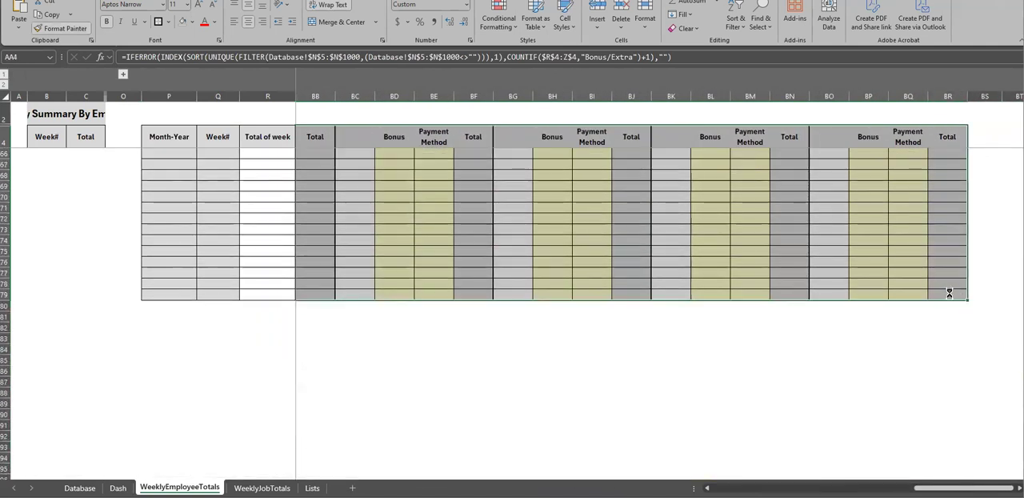
{"action": "left_click", "coordinate": [844, 145]}
{"action": "scroll", "coordinate": [844, 336], "scroll_direction": "up", "scroll_amount": 20}
{"action": "left_click", "coordinate": [869, 403]}
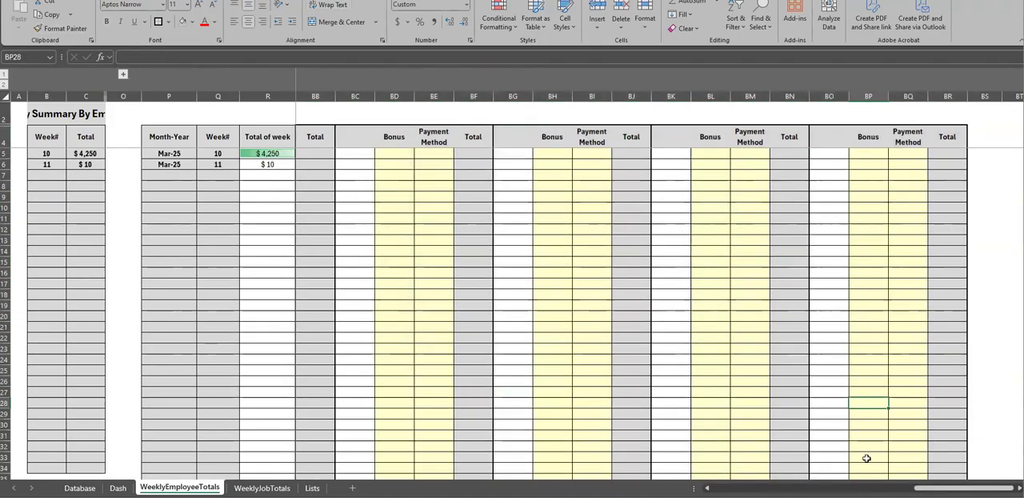
{"action": "left_click_drag", "start_coordinate": [964, 487], "coordinate": [761, 488]}
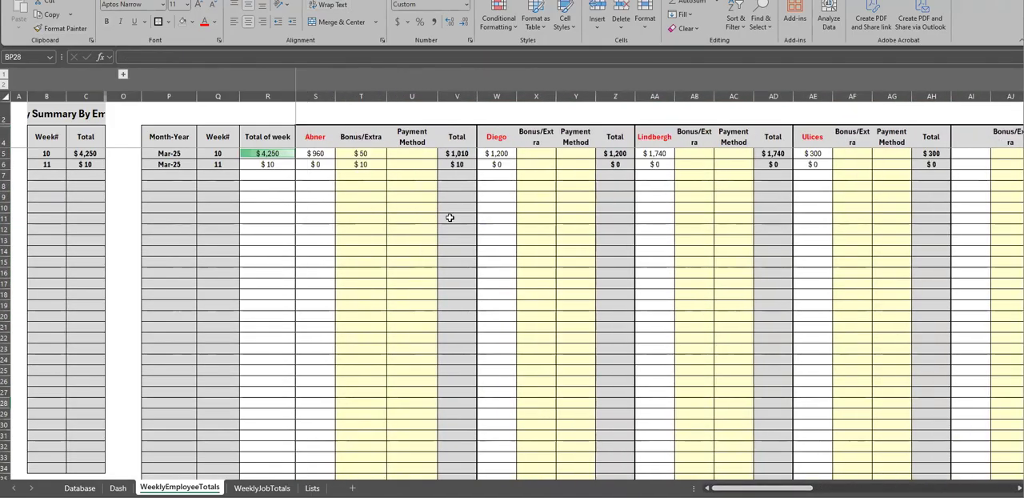
Check the four employee name headers in S4, W4, AA4 and AE4
{"action": "left_click", "coordinate": [314, 137]}
{"action": "left_click", "coordinate": [485, 136]}
{"action": "left_click", "coordinate": [653, 132]}
{"action": "left_click", "coordinate": [797, 134]}
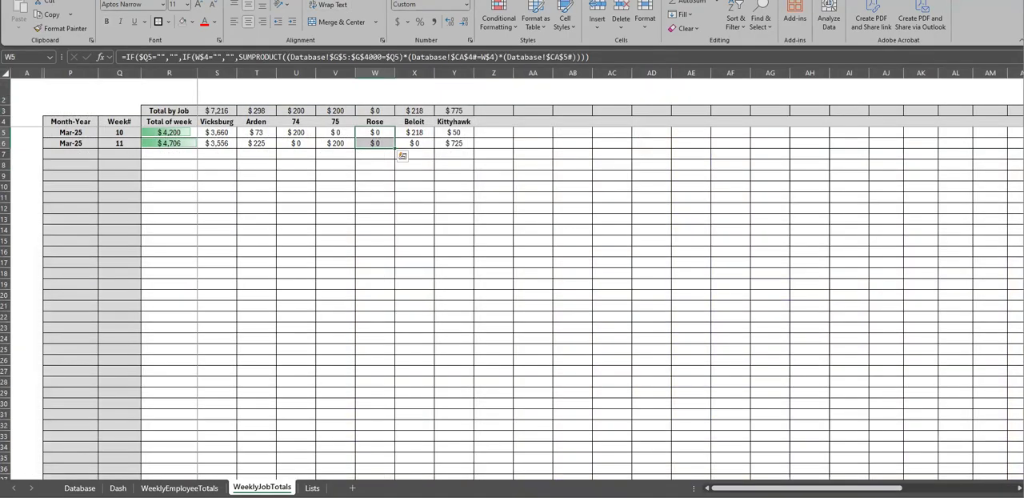
Rename the WeeklyJobTotals sheet as WeeklyJobLocationTotals
{"action": "double_click", "coordinate": [269, 486]}
{"action": "left_click", "coordinate": [270, 487]}
{"action": "type", "text": "Location"}
{"action": "key", "text": "Return"}
{"action": "left_click", "coordinate": [250, 414]}
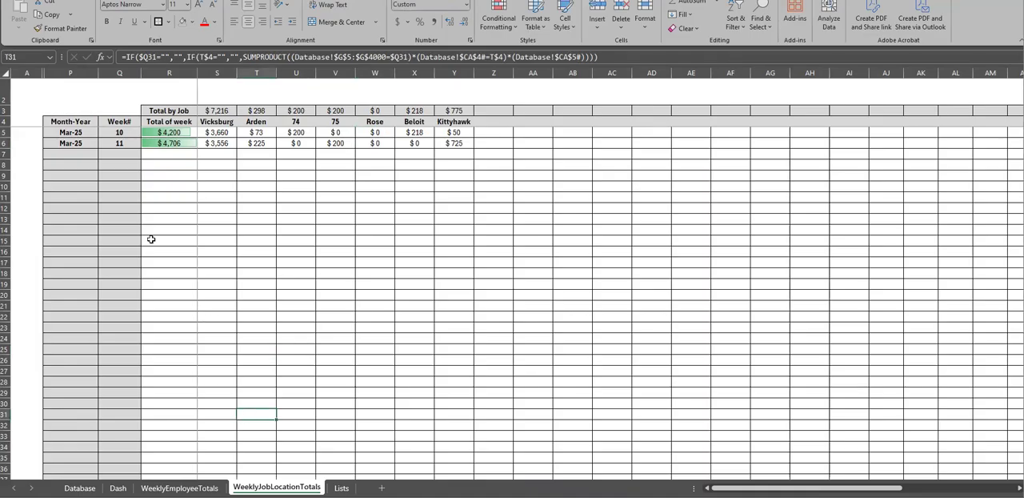
Make the whole Total by Job row 3 bold
{"action": "left_click", "coordinate": [117, 142]}
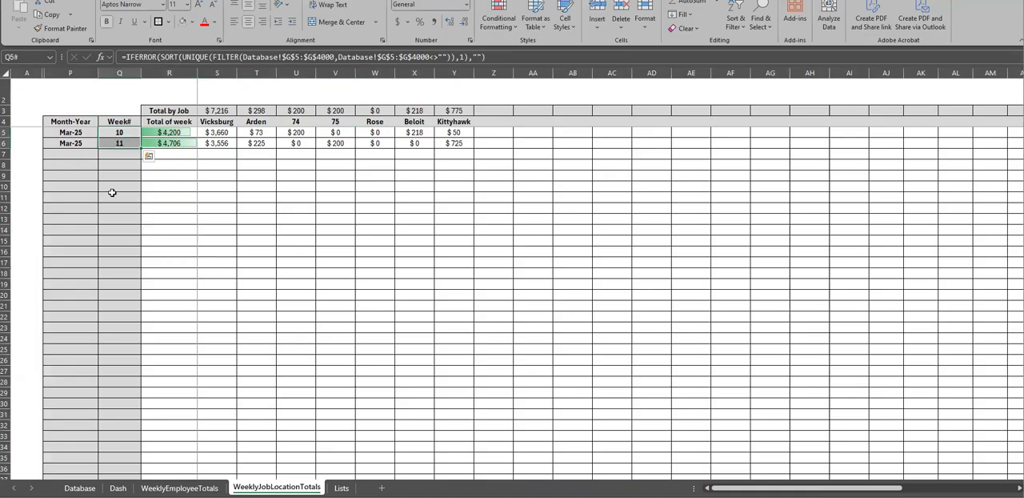
{"action": "left_click", "coordinate": [149, 111]}
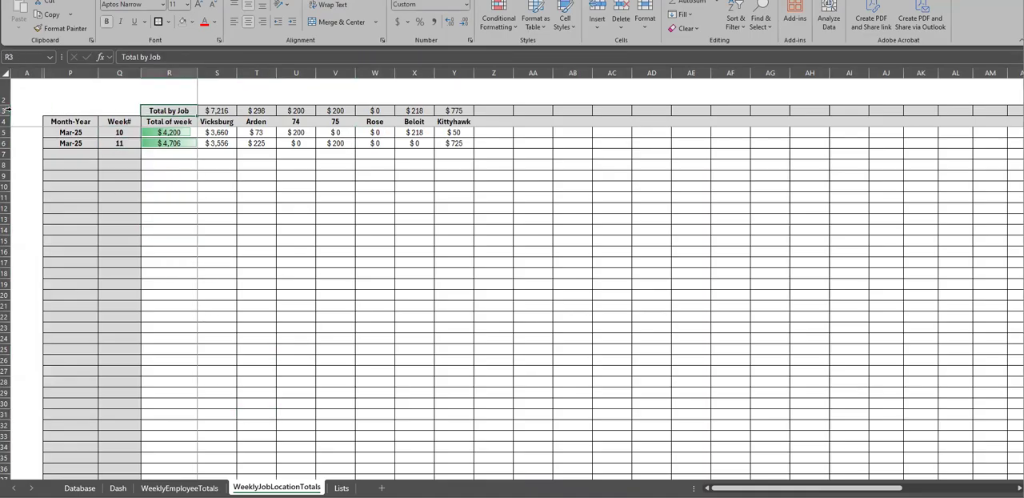
{"action": "left_click", "coordinate": [5, 110]}
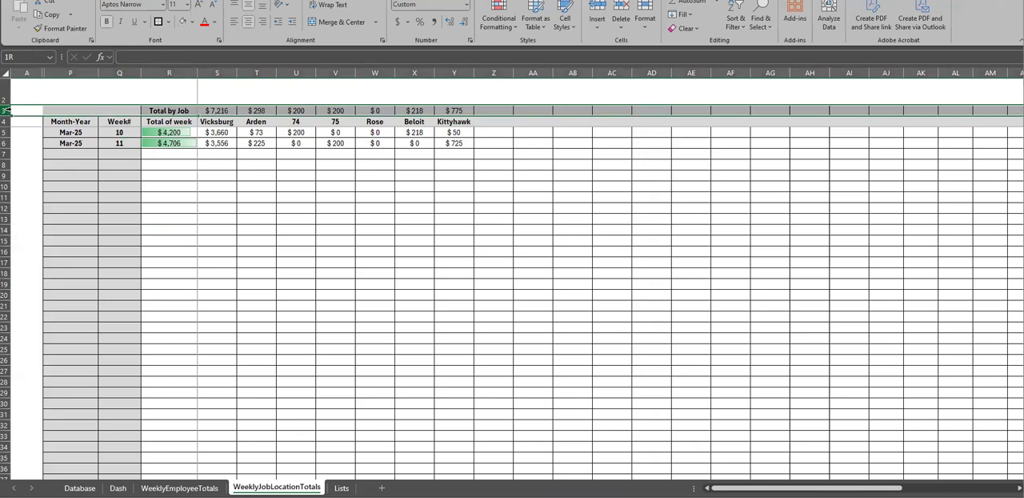
{"action": "left_click", "coordinate": [107, 22]}
{"action": "left_click", "coordinate": [172, 92]}
{"action": "left_click", "coordinate": [210, 111]}
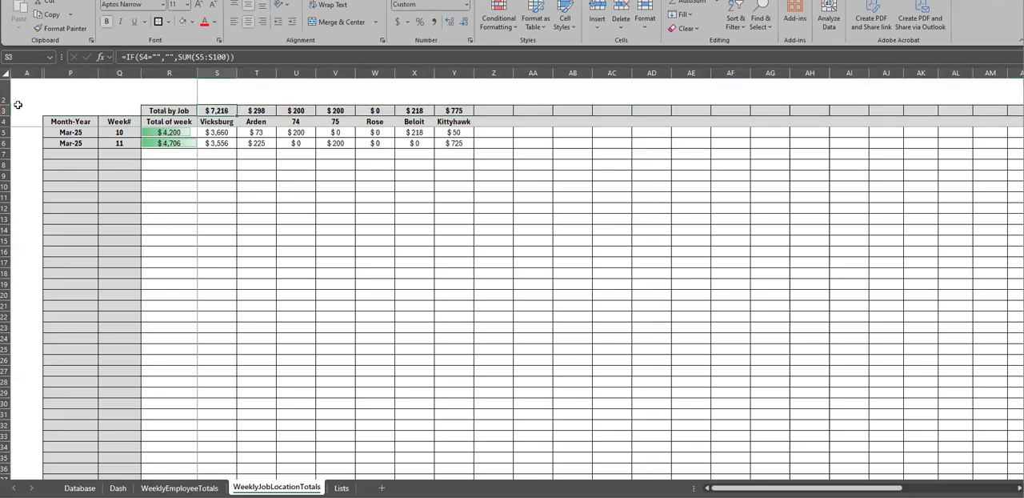
Increase the height of rows 3 and 4 to about 18 and check the header band across the table
{"action": "left_click_drag", "start_coordinate": [7, 111], "coordinate": [6, 119]}
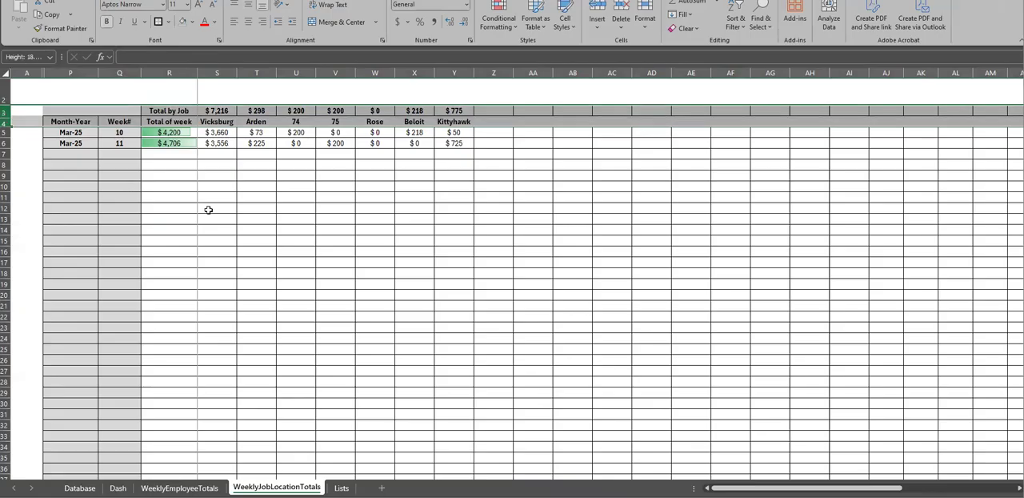
{"action": "left_click", "coordinate": [208, 210]}
{"action": "left_click_drag", "start_coordinate": [744, 487], "coordinate": [841, 487]}
{"action": "scroll", "coordinate": [281, 246], "scroll_direction": "down", "scroll_amount": 8}
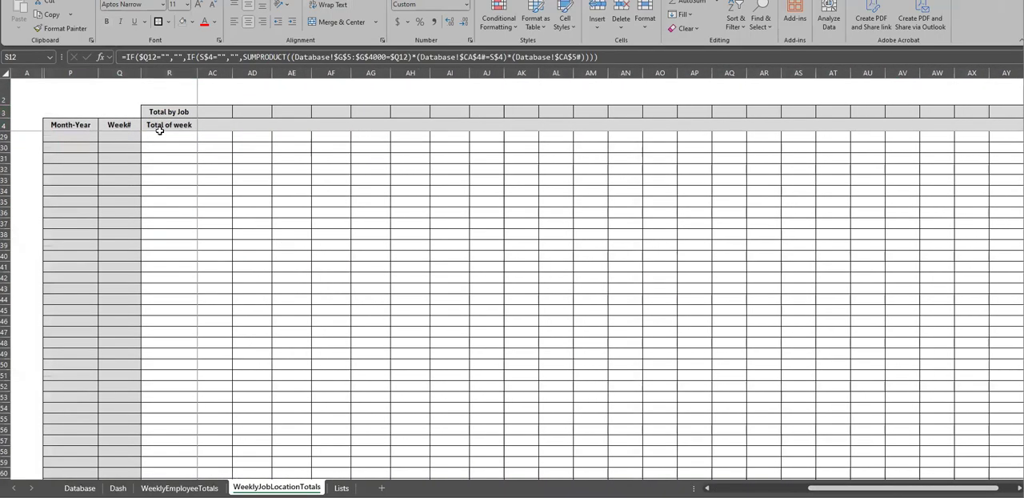
{"action": "left_click_drag", "start_coordinate": [869, 487], "coordinate": [771, 487]}
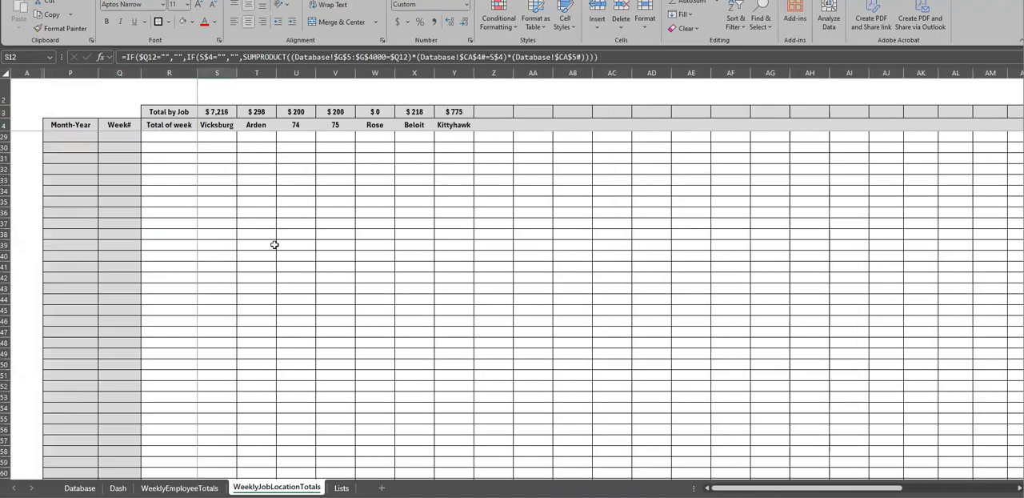
{"action": "scroll", "coordinate": [181, 189], "scroll_direction": "up", "scroll_amount": 8}
Examine the Month-Year, Week# and Total of week columns P to R down the length of the table
{"action": "left_click_drag", "start_coordinate": [70, 191], "coordinate": [89, 390]}
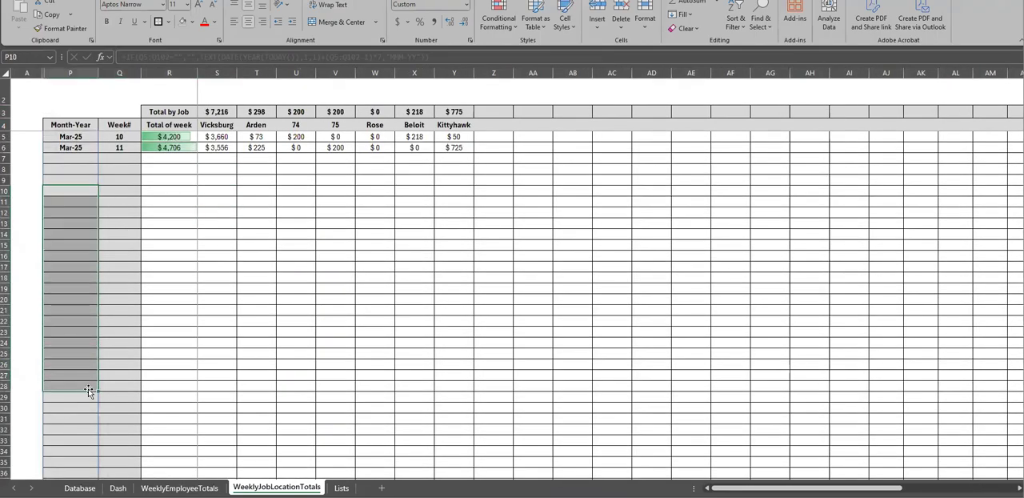
{"action": "left_click", "coordinate": [84, 400]}
{"action": "scroll", "coordinate": [83, 368], "scroll_direction": "down", "scroll_amount": 7}
{"action": "left_click_drag", "start_coordinate": [84, 321], "coordinate": [171, 321]}
{"action": "scroll", "coordinate": [158, 333], "scroll_direction": "up", "scroll_amount": 7}
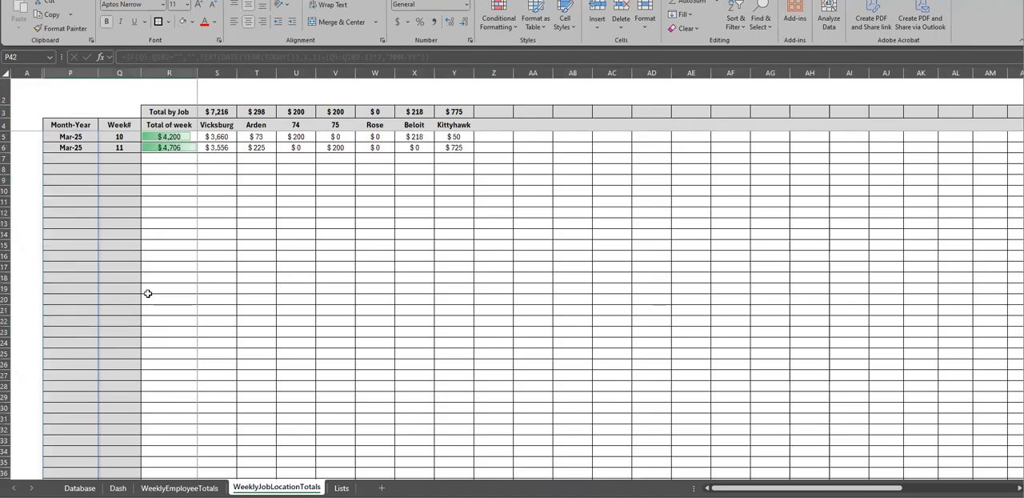
{"action": "scroll", "coordinate": [96, 336], "scroll_direction": "down", "scroll_amount": 5}
{"action": "scroll", "coordinate": [128, 370], "scroll_direction": "down", "scroll_amount": 12}
{"action": "scroll", "coordinate": [128, 370], "scroll_direction": "up", "scroll_amount": 17}
{"action": "left_click", "coordinate": [254, 210]}
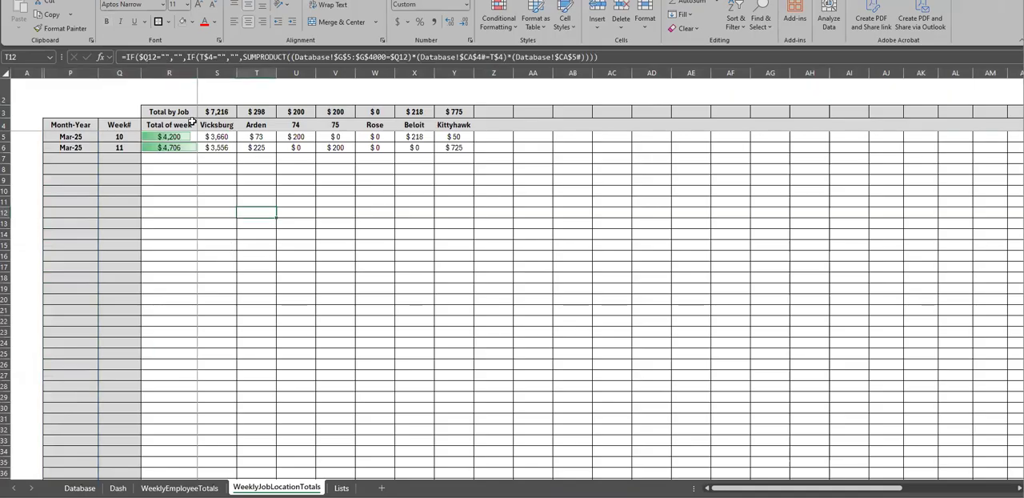
Examine the job location headers S4 to Y4 and the week 10 and 11 amounts under Vicksburg, Arden and Rose
{"action": "left_click", "coordinate": [210, 125]}
{"action": "left_click_drag", "start_coordinate": [216, 126], "coordinate": [454, 125]}
{"action": "left_click_drag", "start_coordinate": [223, 138], "coordinate": [223, 147]}
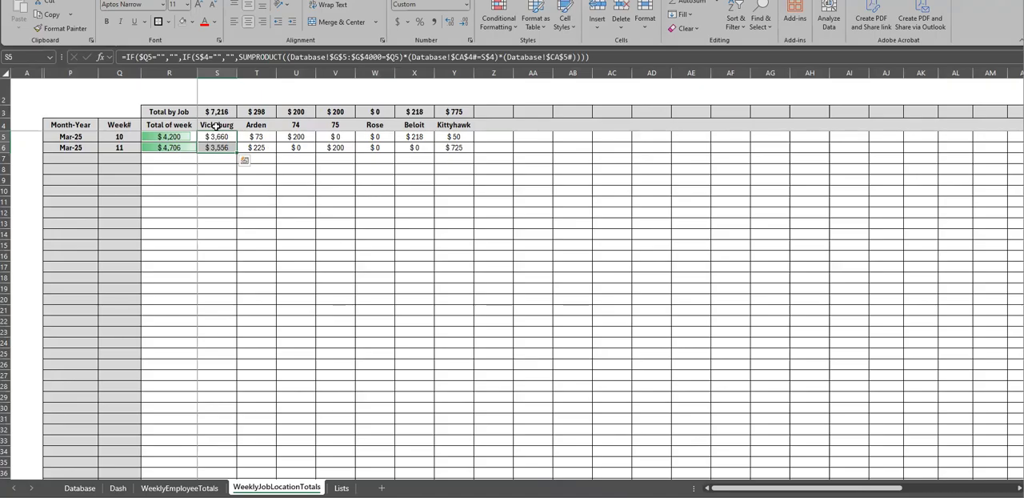
{"action": "left_click", "coordinate": [115, 136]}
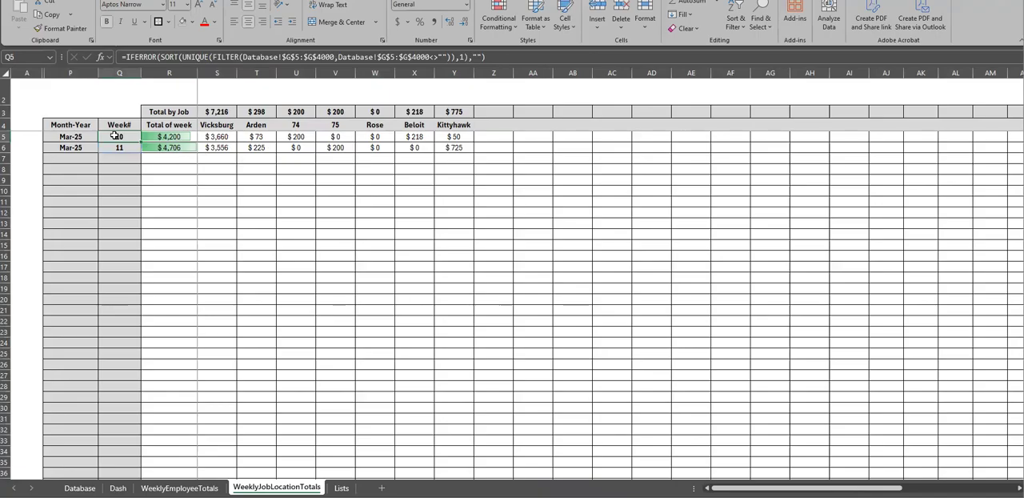
{"action": "left_click", "coordinate": [221, 138]}
{"action": "left_click", "coordinate": [220, 124]}
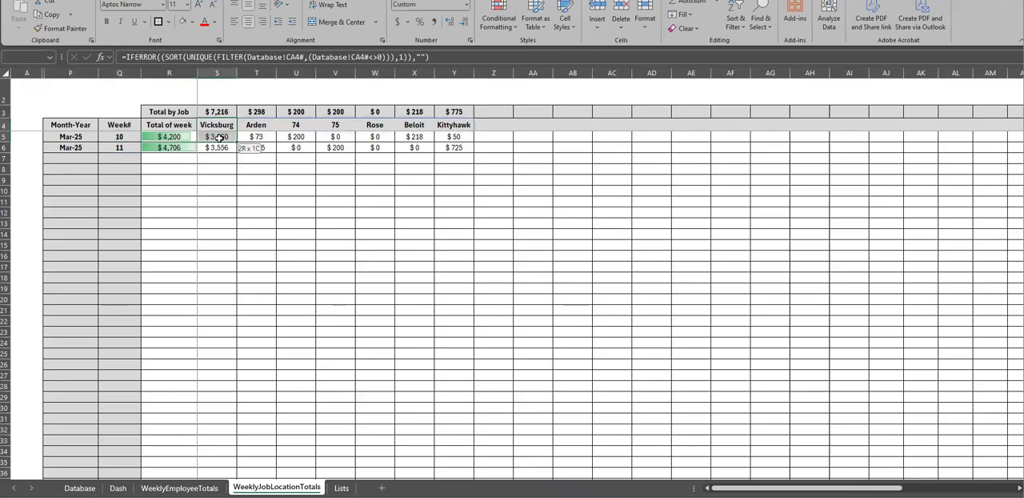
{"action": "left_click", "coordinate": [209, 138]}
{"action": "left_click_drag", "start_coordinate": [257, 128], "coordinate": [256, 138]}
{"action": "left_click", "coordinate": [255, 138]}
{"action": "left_click_drag", "start_coordinate": [382, 128], "coordinate": [380, 147]}
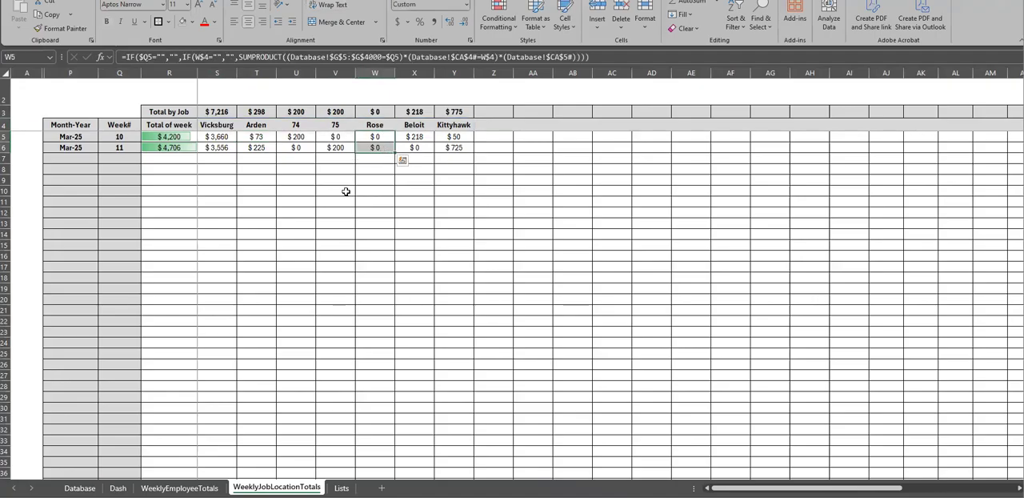
Check the hours logged for the Rose and Beloit locations in columns S and T of the Database sheet
{"action": "left_click", "coordinate": [79, 487]}
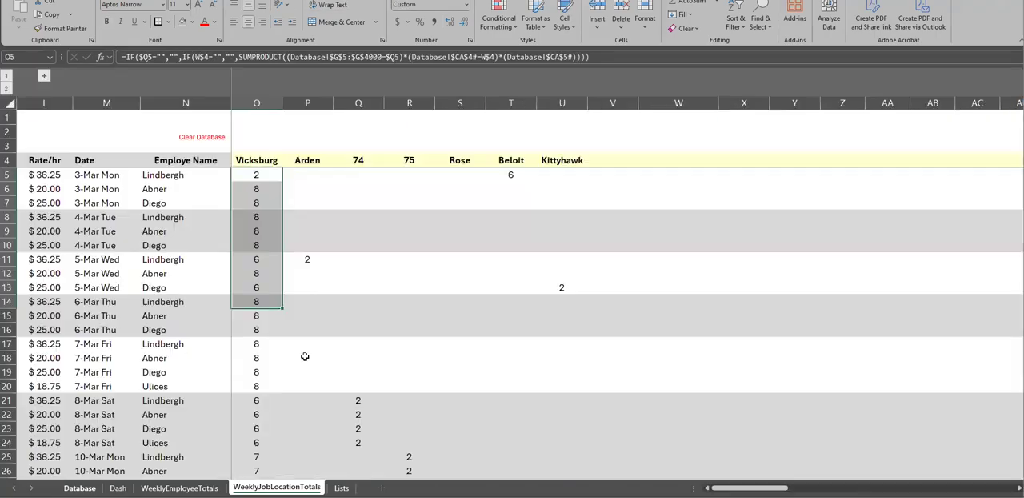
{"action": "left_click", "coordinate": [471, 174]}
{"action": "left_click", "coordinate": [464, 160]}
{"action": "scroll", "coordinate": [466, 220], "scroll_direction": "down", "scroll_amount": 3}
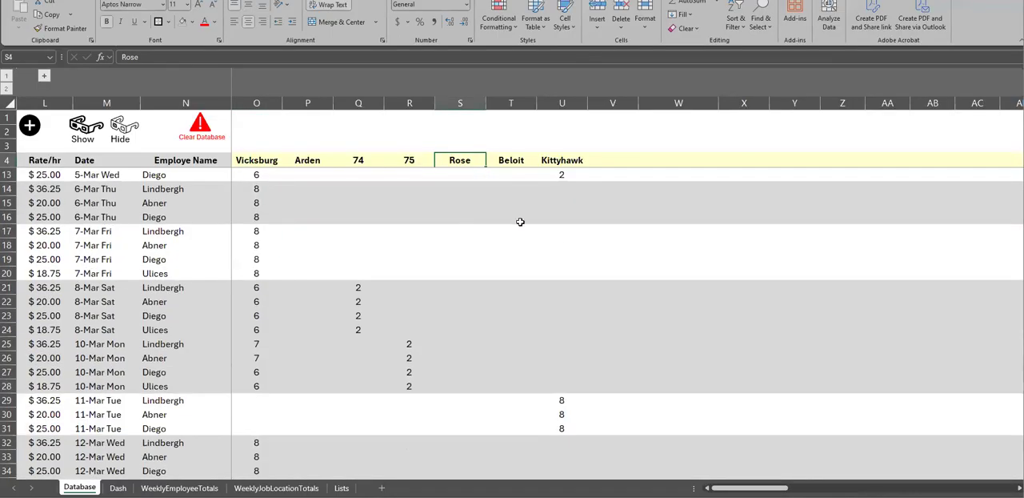
{"action": "scroll", "coordinate": [520, 222], "scroll_direction": "down", "scroll_amount": 8}
{"action": "left_click_drag", "start_coordinate": [520, 157], "coordinate": [516, 175]}
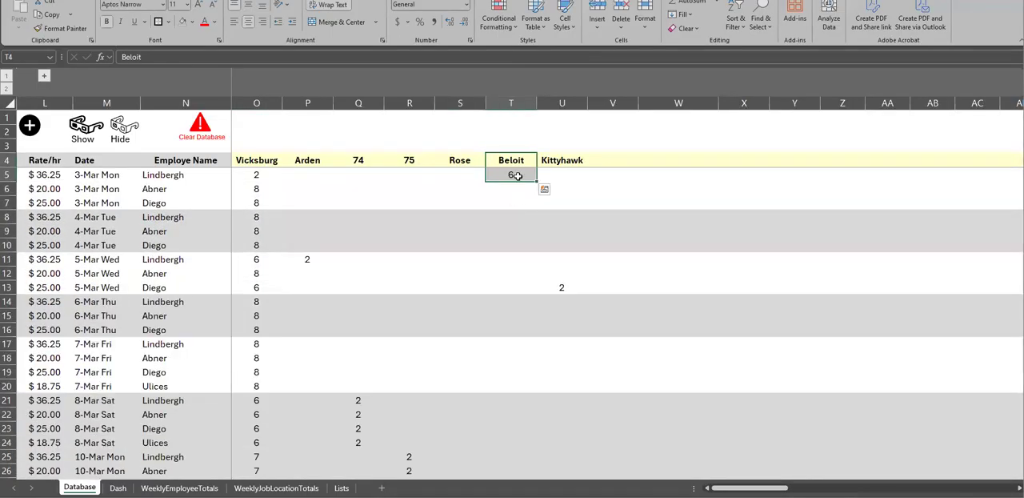
{"action": "left_click", "coordinate": [516, 176]}
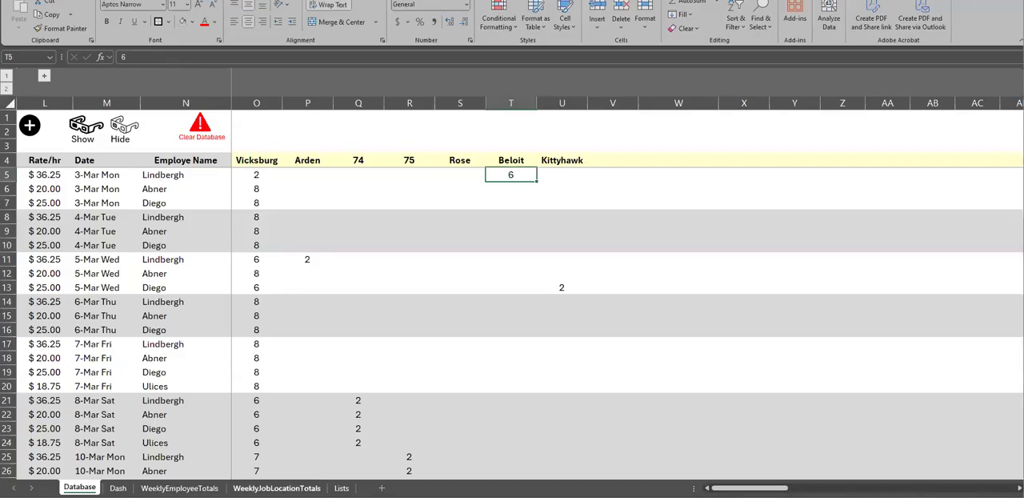
Compare Beloit's week 10 amount in X5 of WeeklyJobLocationTotals and inspect the spare location headers Z4 to AH4
{"action": "left_click", "coordinate": [276, 487]}
{"action": "left_click", "coordinate": [424, 137]}
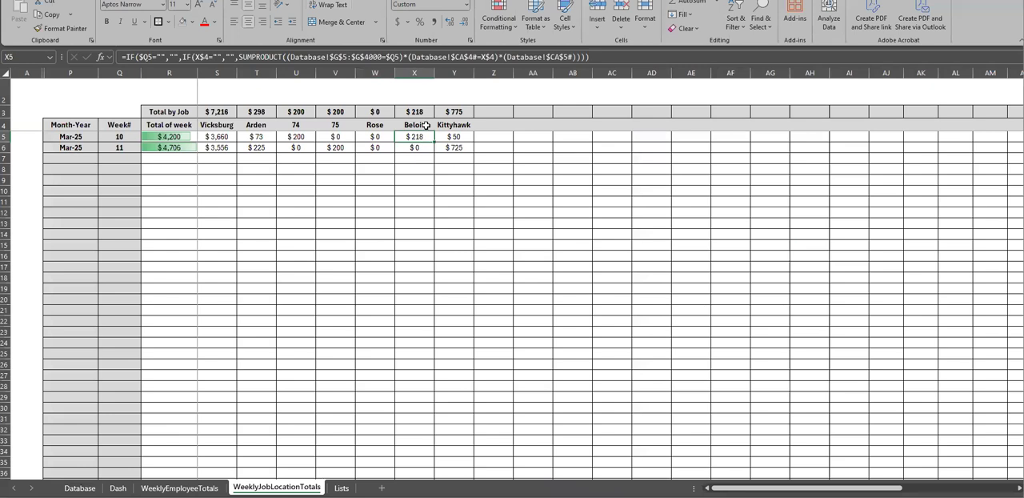
{"action": "left_click_drag", "start_coordinate": [133, 138], "coordinate": [416, 344]}
{"action": "left_click", "coordinate": [415, 138]}
{"action": "left_click", "coordinate": [409, 220]}
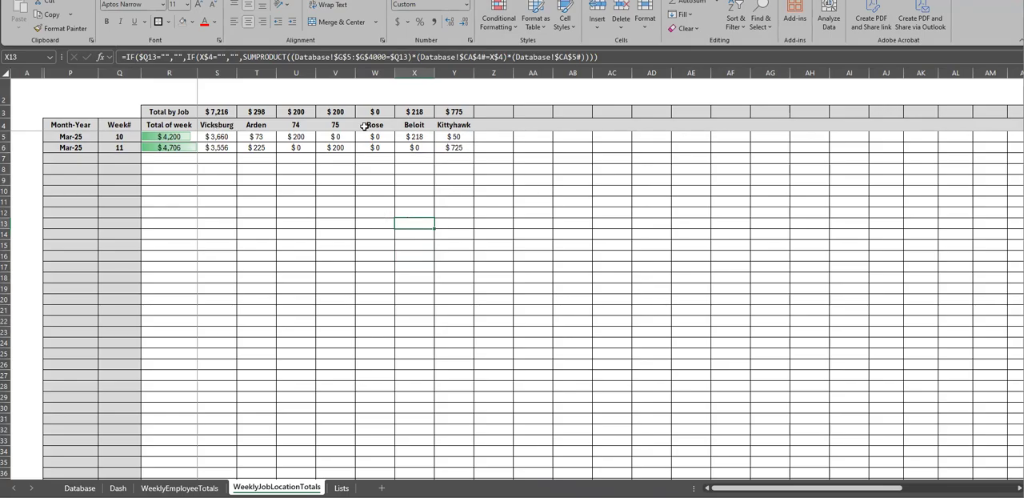
{"action": "left_click_drag", "start_coordinate": [478, 125], "coordinate": [823, 123]}
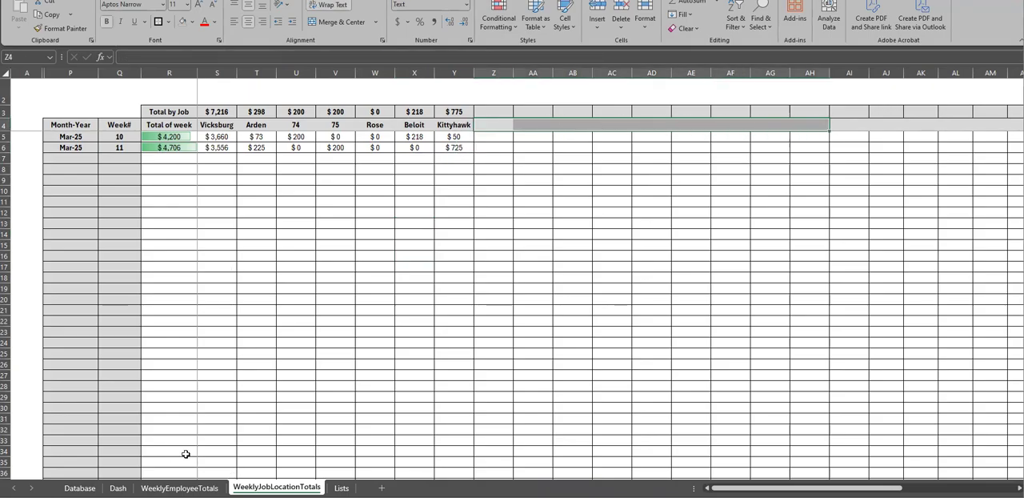
Review the first employee's Bonus/Extra and Payment Method entry cells in WeeklyEmployeeTotals and look over the Dash sheet
{"action": "left_click", "coordinate": [179, 487]}
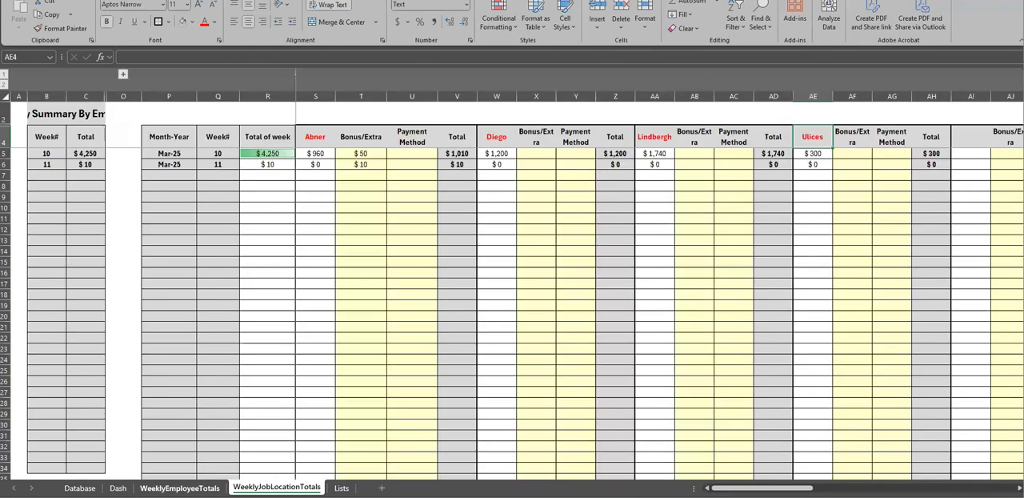
{"action": "left_click_drag", "start_coordinate": [351, 157], "coordinate": [379, 374]}
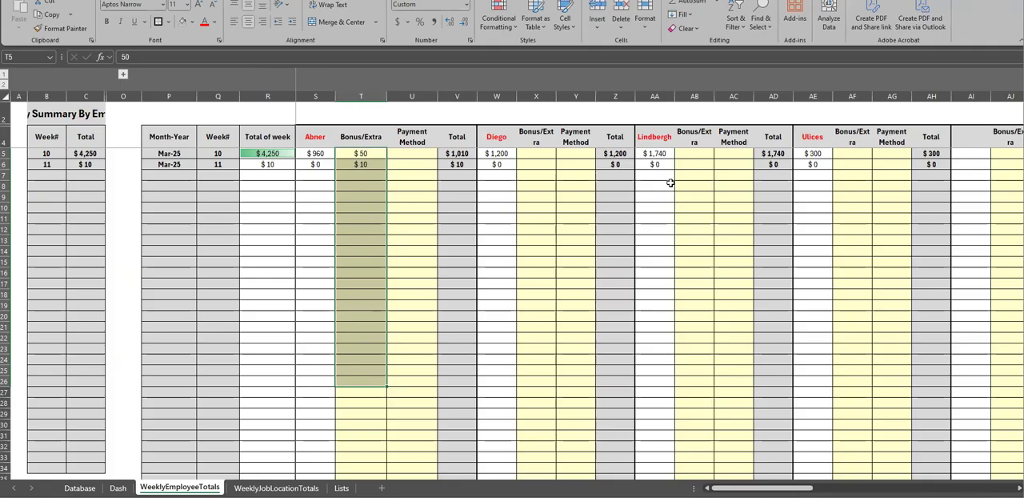
{"action": "left_click_drag", "start_coordinate": [364, 154], "coordinate": [410, 392]}
{"action": "left_click", "coordinate": [390, 209]}
{"action": "left_click", "coordinate": [411, 172]}
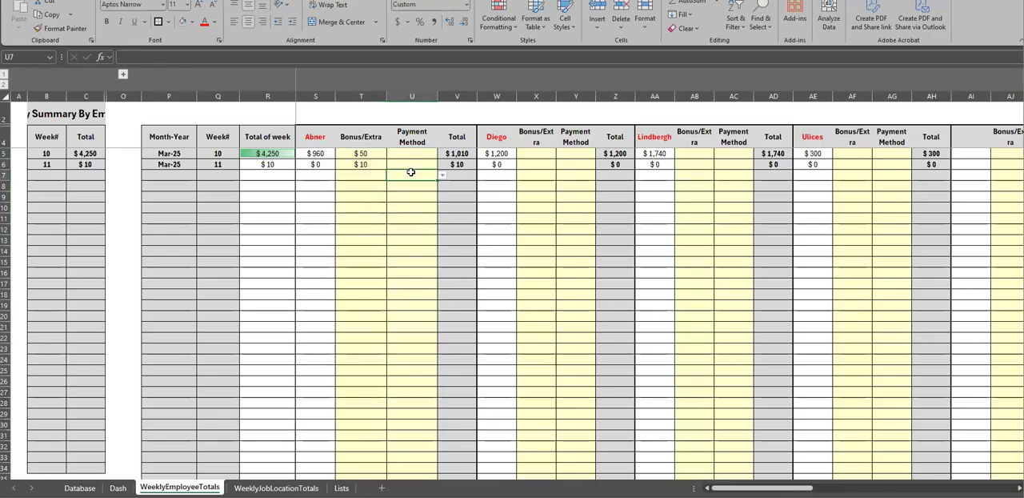
{"action": "left_click", "coordinate": [117, 487]}
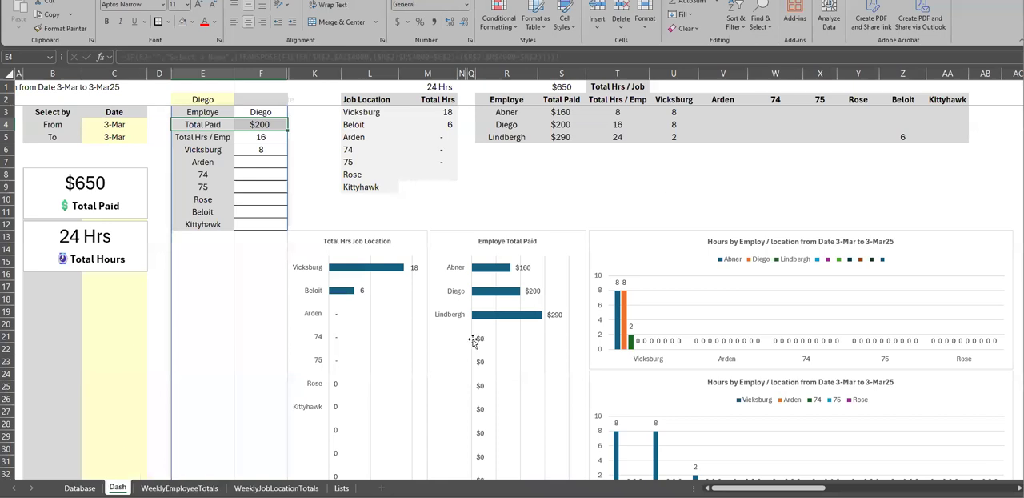
Move the Hide glasses icon on the Database sheet slightly farther from the Show icon
{"action": "left_click", "coordinate": [80, 488]}
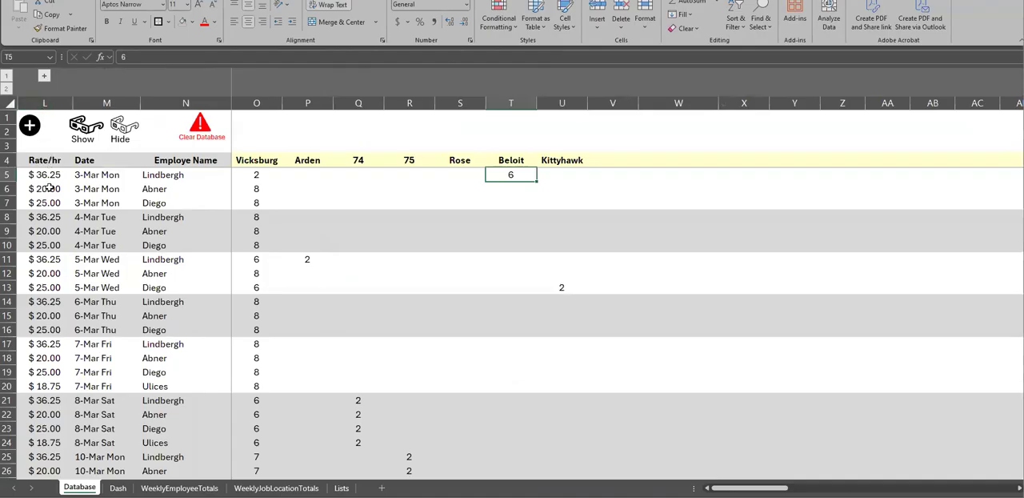
{"action": "right_click", "coordinate": [126, 127]}
{"action": "key", "text": "Escape"}
{"action": "left_click_drag", "start_coordinate": [144, 122], "coordinate": [156, 122]}
{"action": "left_click", "coordinate": [177, 234]}
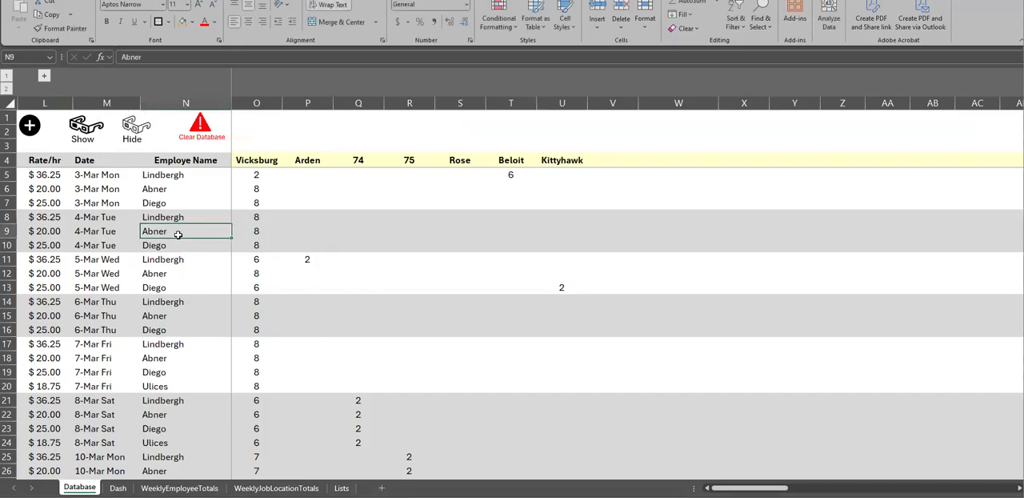
Review the rate, date and employee name entries in columns L to N of the Database sheet
{"action": "left_click_drag", "start_coordinate": [44, 176], "coordinate": [44, 259]}
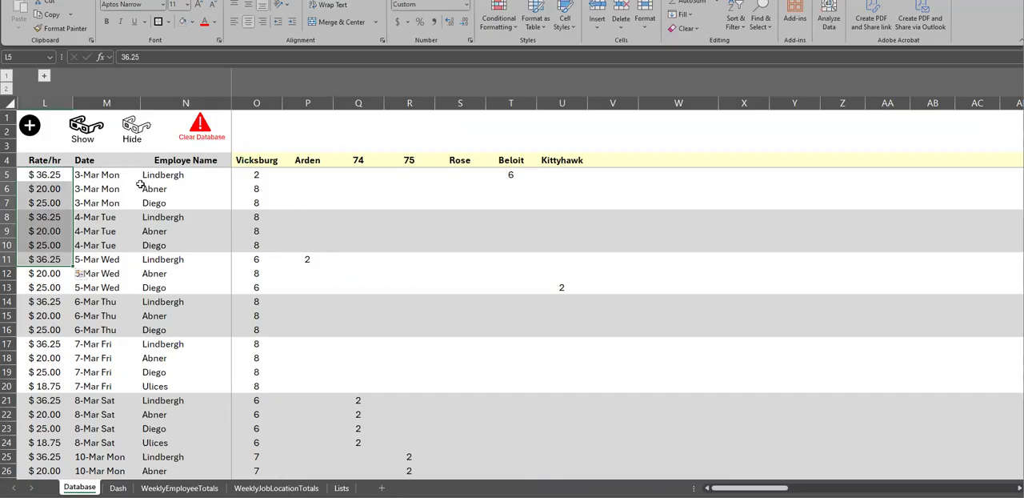
{"action": "left_click_drag", "start_coordinate": [168, 176], "coordinate": [109, 202]}
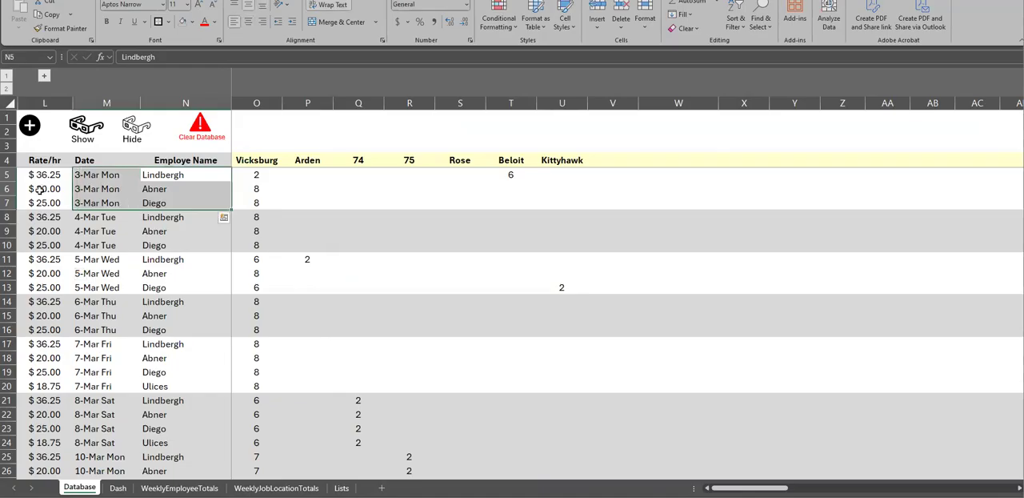
{"action": "left_click_drag", "start_coordinate": [46, 174], "coordinate": [231, 200]}
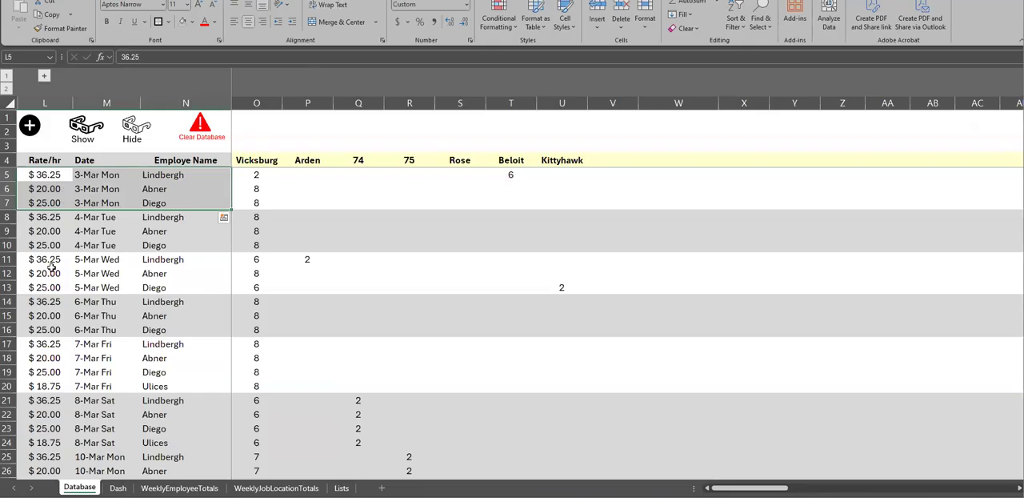
{"action": "scroll", "coordinate": [50, 268], "scroll_direction": "down", "scroll_amount": 16}
{"action": "scroll", "coordinate": [50, 270], "scroll_direction": "up", "scroll_amount": 4}
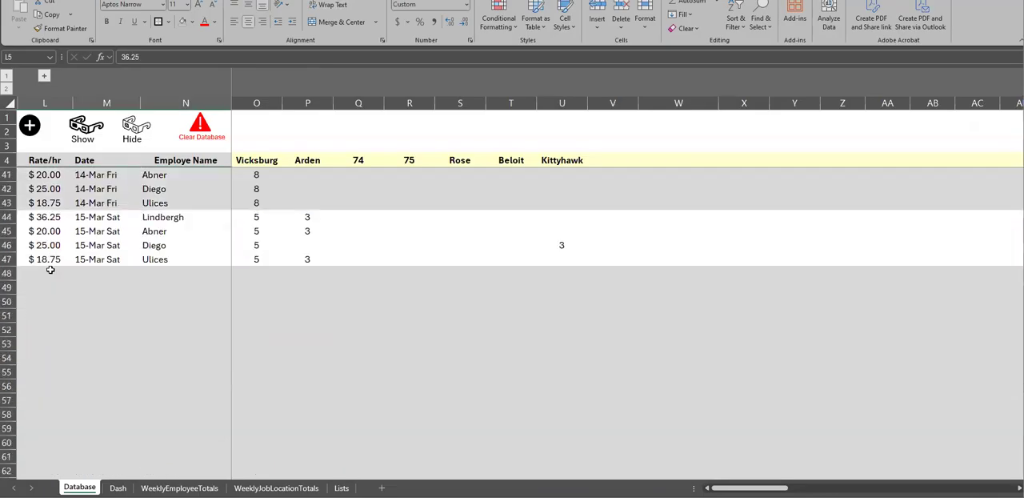
{"action": "scroll", "coordinate": [50, 270], "scroll_direction": "up", "scroll_amount": 2}
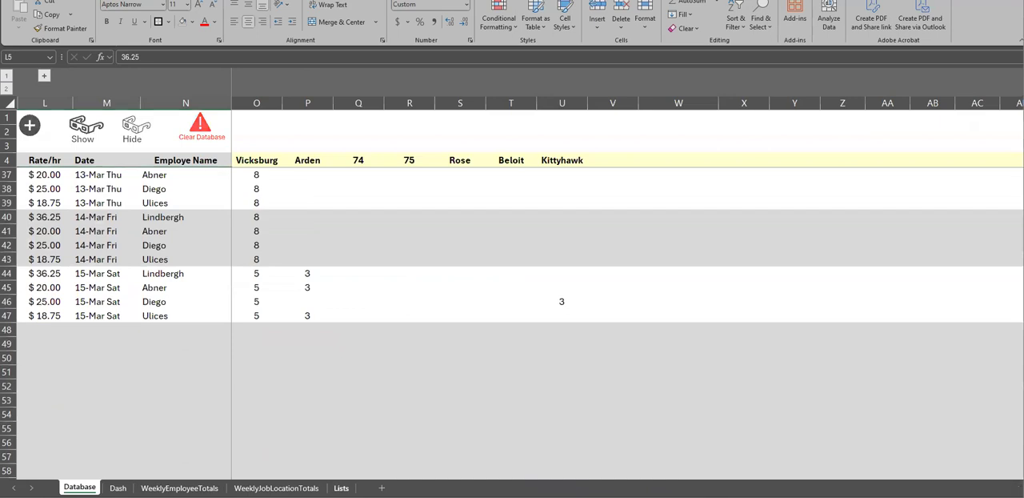
Format the Per hour rate cells D3 to D30 on the Lists sheet as dollar Accounting values with two decimals
{"action": "left_click", "coordinate": [341, 487]}
{"action": "left_click", "coordinate": [208, 134]}
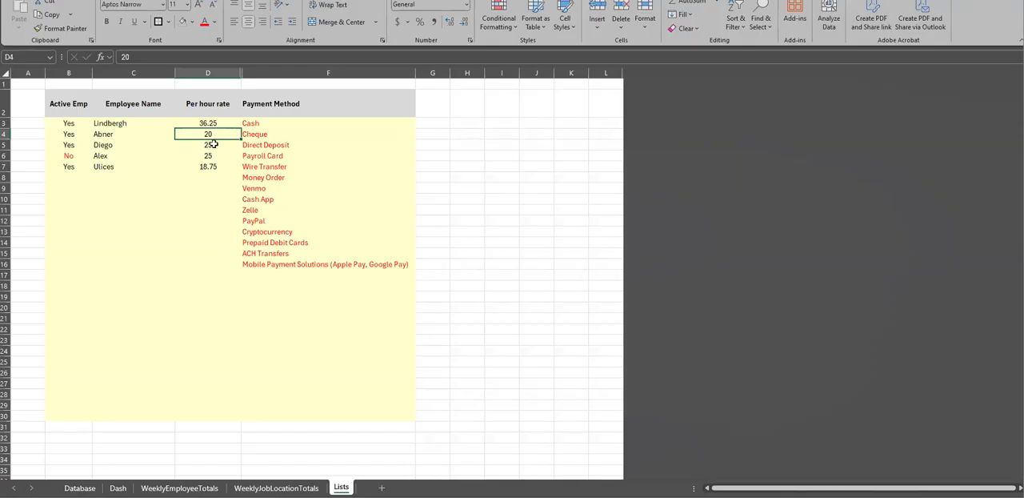
{"action": "left_click_drag", "start_coordinate": [219, 124], "coordinate": [217, 410]}
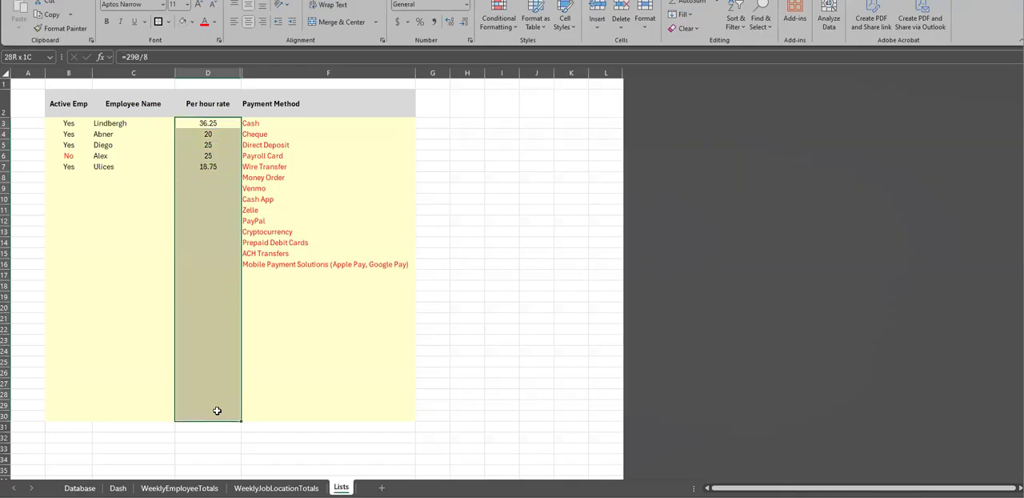
{"action": "left_click", "coordinate": [398, 21]}
{"action": "left_click", "coordinate": [468, 25]}
{"action": "left_click", "coordinate": [467, 24]}
{"action": "left_click", "coordinate": [450, 23]}
{"action": "left_click", "coordinate": [449, 23]}
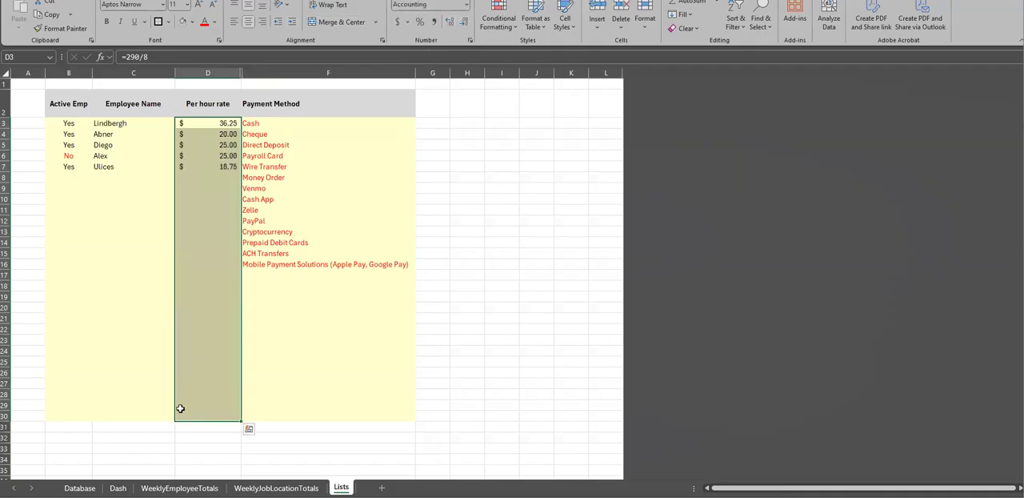
Check the Database hourly rates in L38 to L48 and glance at the WeeklyJobLocationTotals sheet
{"action": "left_click", "coordinate": [79, 488]}
{"action": "left_click_drag", "start_coordinate": [45, 334], "coordinate": [158, 373]}
{"action": "left_click_drag", "start_coordinate": [55, 189], "coordinate": [53, 325]}
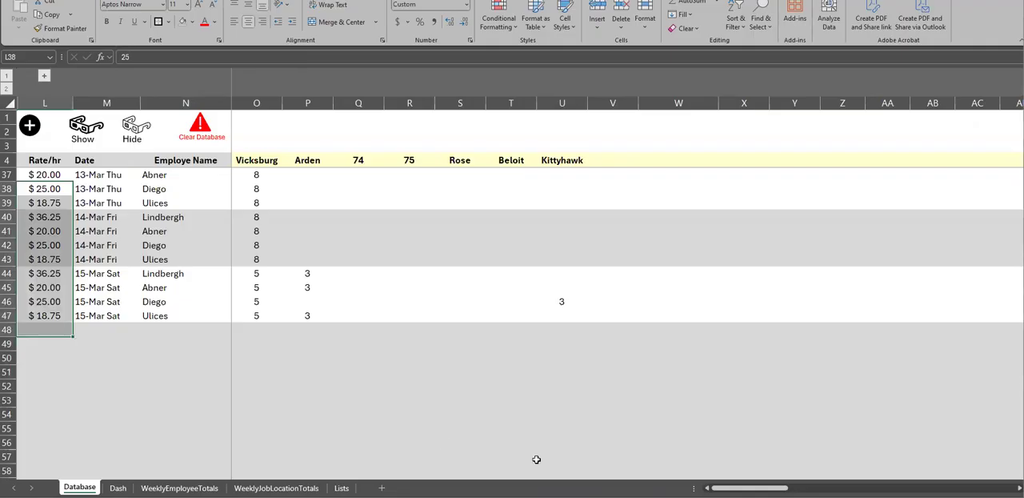
{"action": "left_click", "coordinate": [296, 487]}
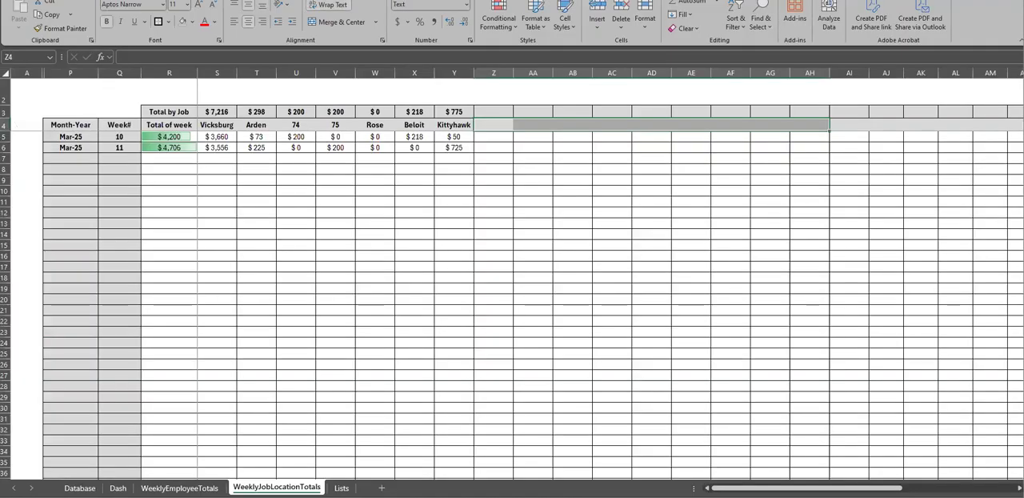
{"action": "left_click", "coordinate": [80, 487]}
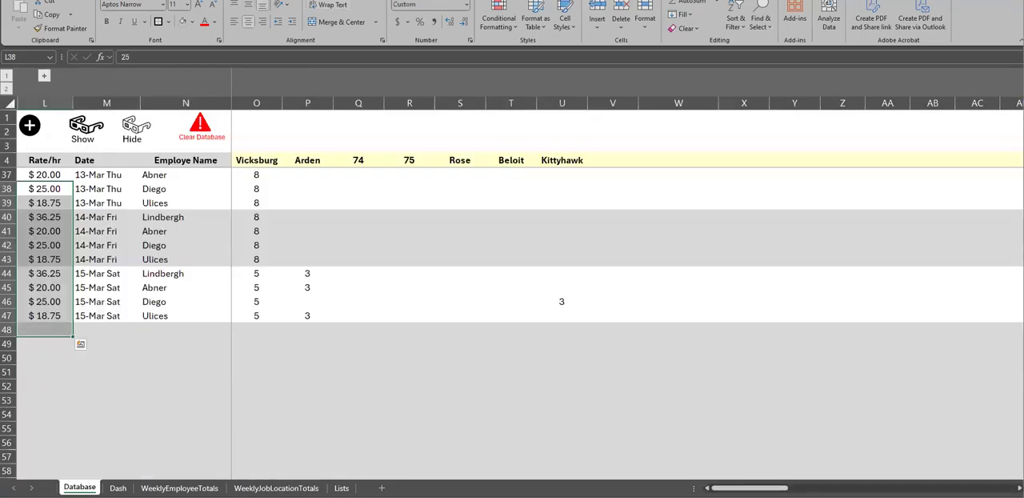
Unhide the hidden columns between BZ and EO on the Database sheet
{"action": "left_click_drag", "start_coordinate": [748, 488], "coordinate": [981, 488]}
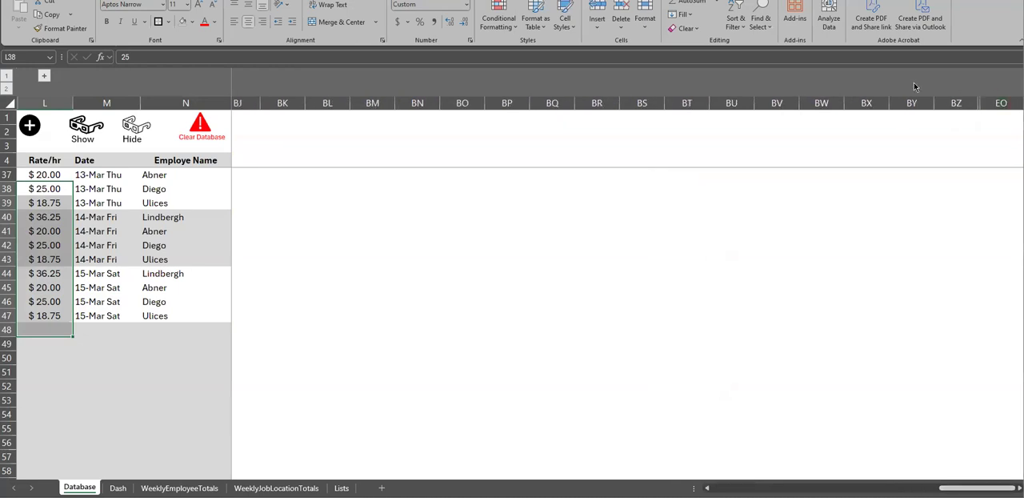
{"action": "left_click_drag", "start_coordinate": [1002, 106], "coordinate": [960, 104]}
{"action": "right_click", "coordinate": [960, 104]}
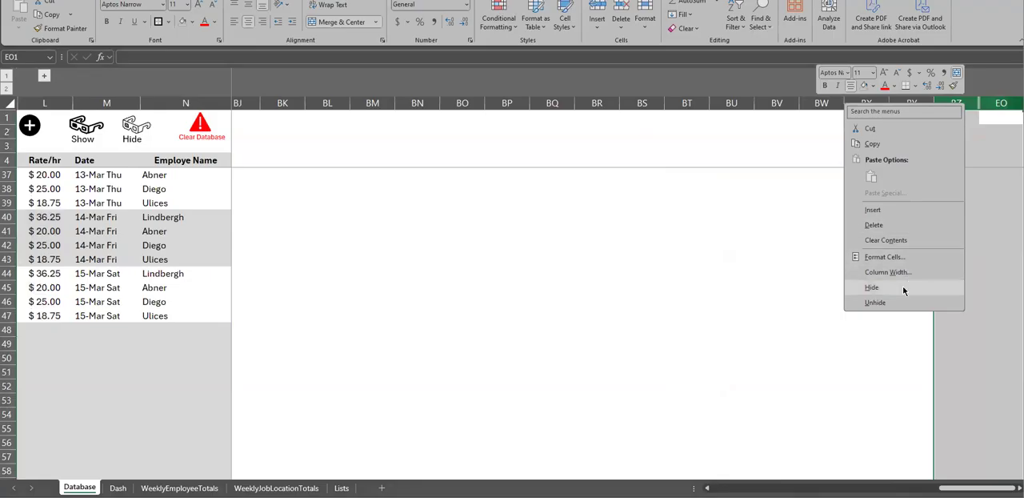
{"action": "left_click", "coordinate": [875, 302]}
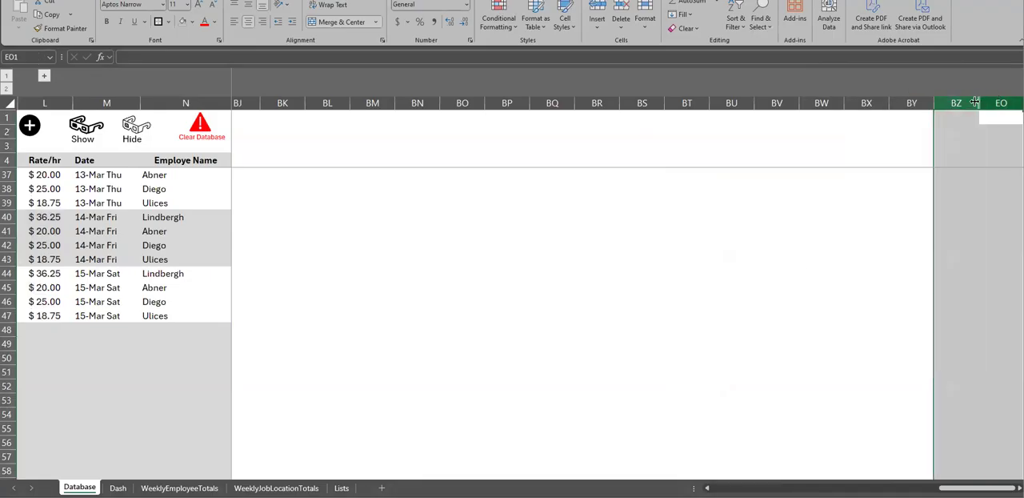
{"action": "left_click_drag", "start_coordinate": [978, 102], "coordinate": [981, 102]}
Group the job amount calculation columns CA to EL and collapse the group
{"action": "left_click_drag", "start_coordinate": [842, 488], "coordinate": [856, 487]}
{"action": "left_click", "coordinate": [846, 274]}
{"action": "left_click_drag", "start_coordinate": [749, 103], "coordinate": [902, 165]}
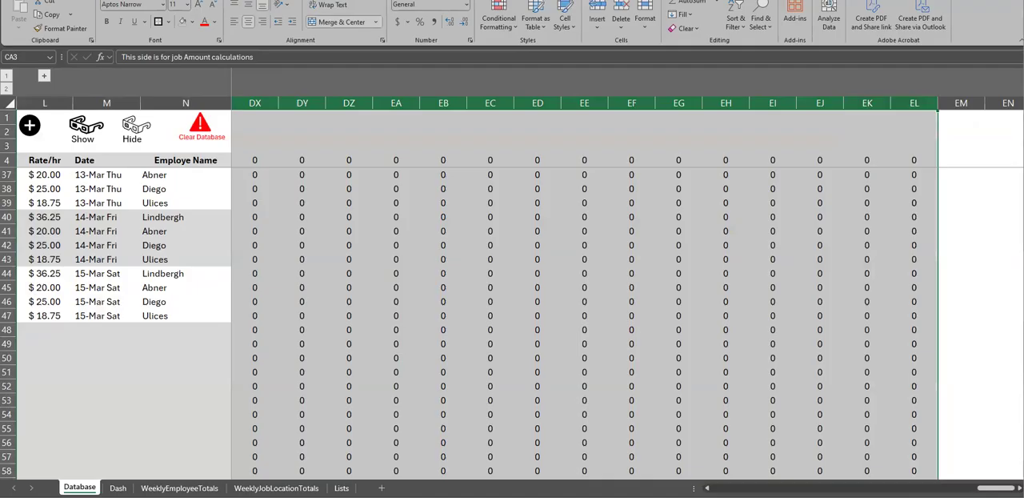
{"action": "left_click", "coordinate": [298, 1]}
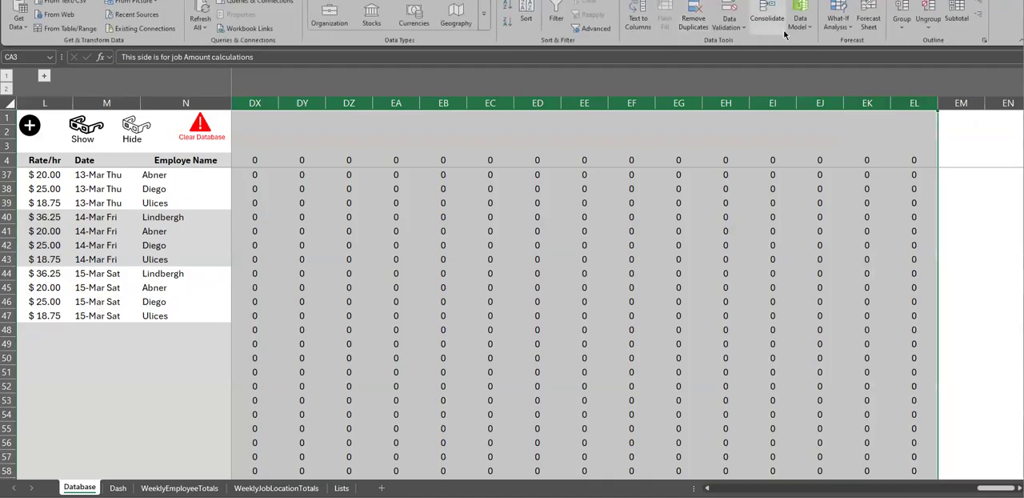
{"action": "left_click", "coordinate": [899, 24]}
{"action": "left_click", "coordinate": [878, 80]}
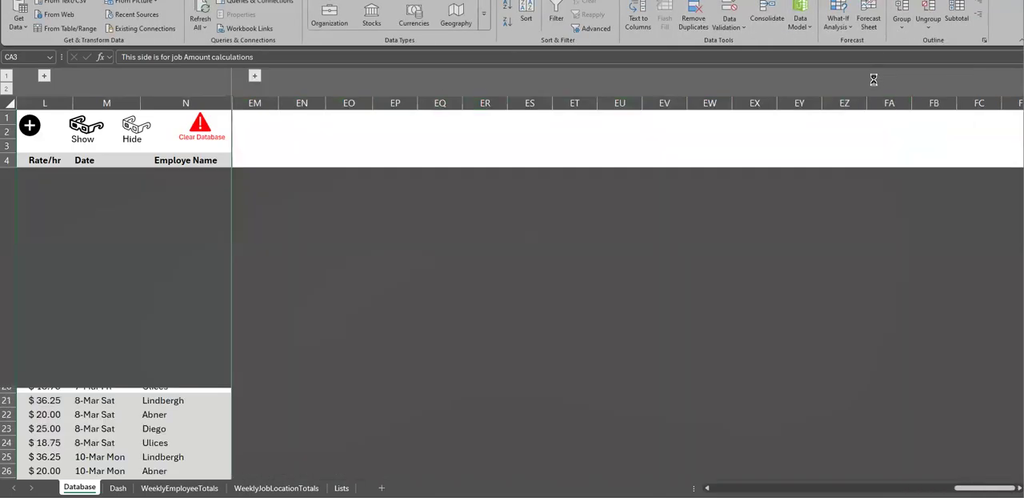
Test expanding and collapsing the job amount column group, and return to the job location hours
{"action": "left_click_drag", "start_coordinate": [983, 487], "coordinate": [938, 487]}
{"action": "left_click", "coordinate": [933, 345]}
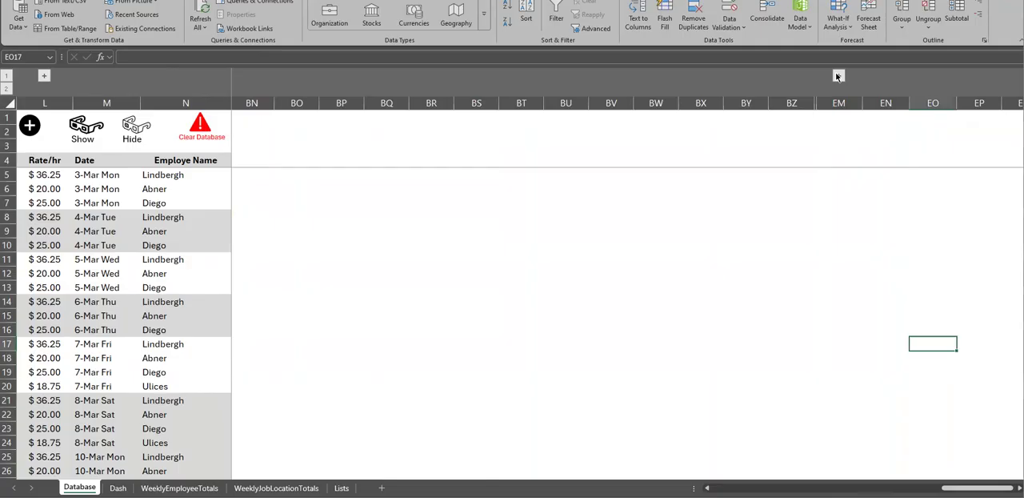
{"action": "left_click", "coordinate": [838, 76]}
{"action": "left_click", "coordinate": [824, 76]}
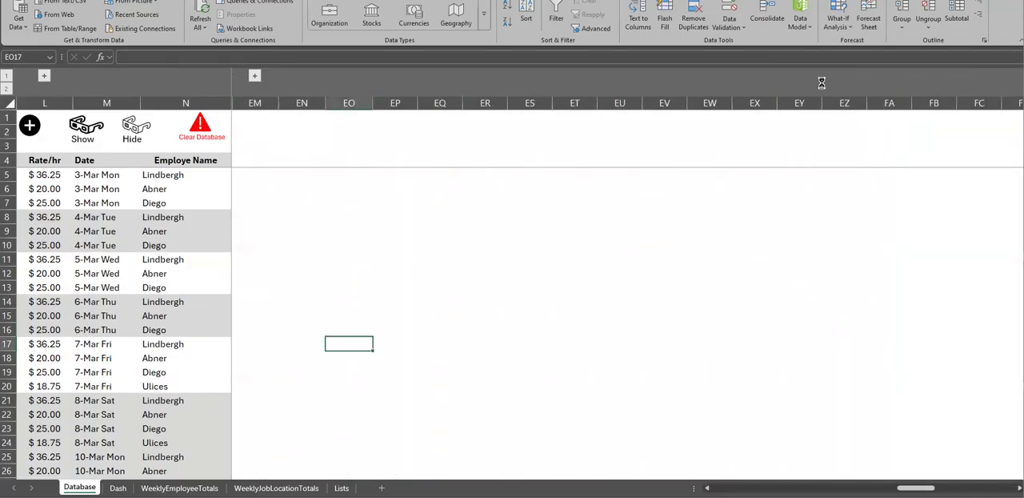
{"action": "left_click_drag", "start_coordinate": [983, 488], "coordinate": [742, 487]}
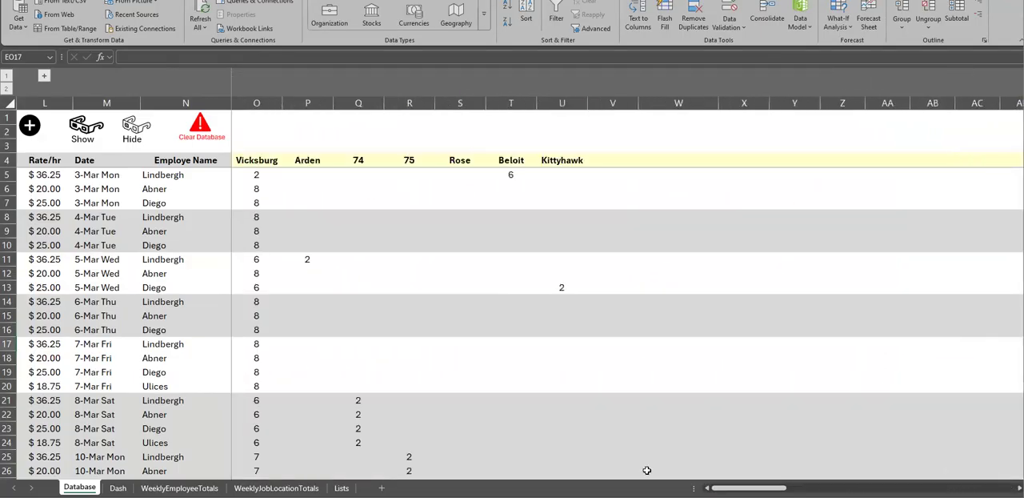
Try adding the 17-Mar Mon employee rows below the last Database entries, and clear L48 to N51 again
{"action": "scroll", "coordinate": [274, 306], "scroll_direction": "down", "scroll_amount": 20}
{"action": "scroll", "coordinate": [261, 304], "scroll_direction": "up", "scroll_amount": 8}
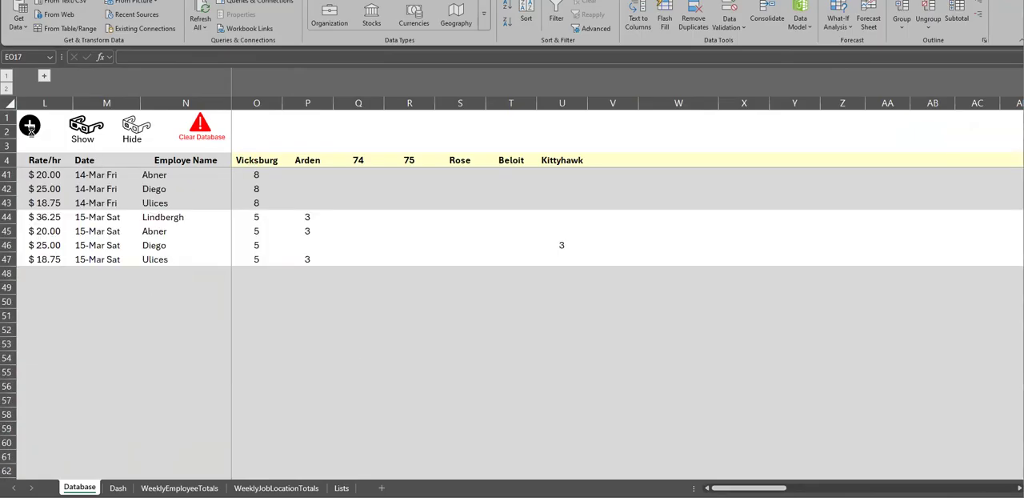
{"action": "left_click", "coordinate": [29, 125]}
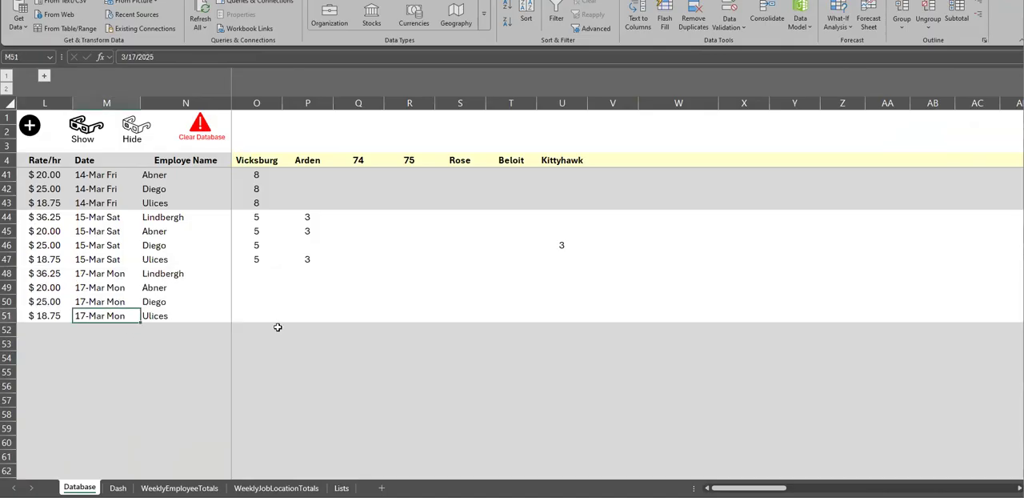
{"action": "left_click_drag", "start_coordinate": [8, 273], "coordinate": [7, 316]}
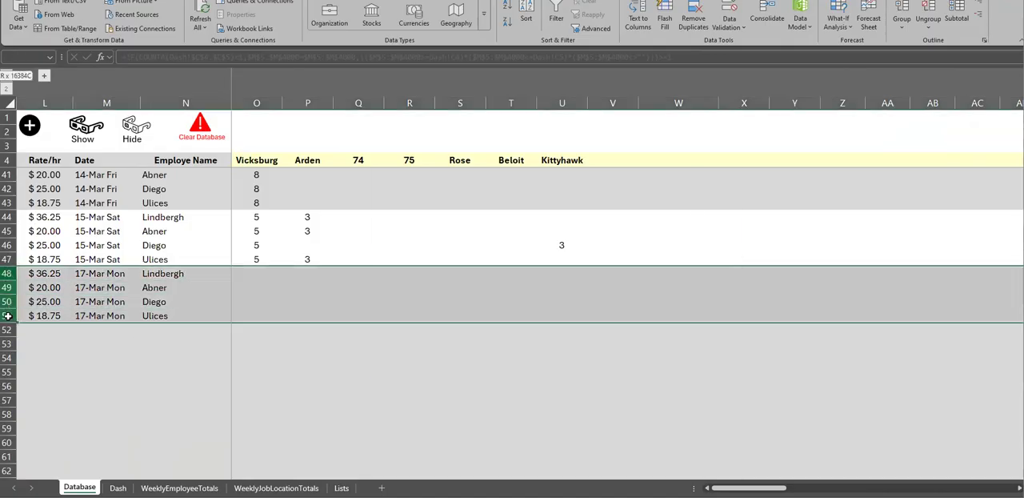
{"action": "left_click_drag", "start_coordinate": [36, 274], "coordinate": [201, 311]}
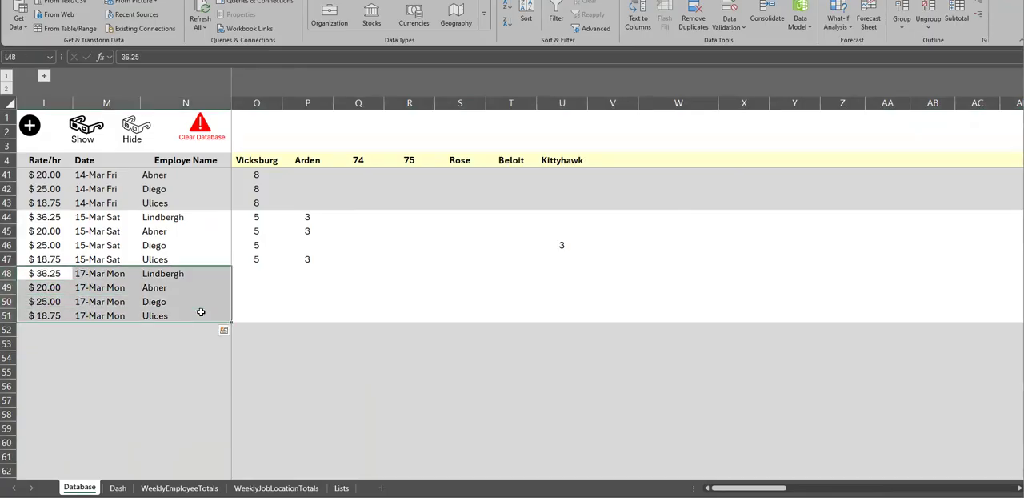
{"action": "key", "text": "Delete"}
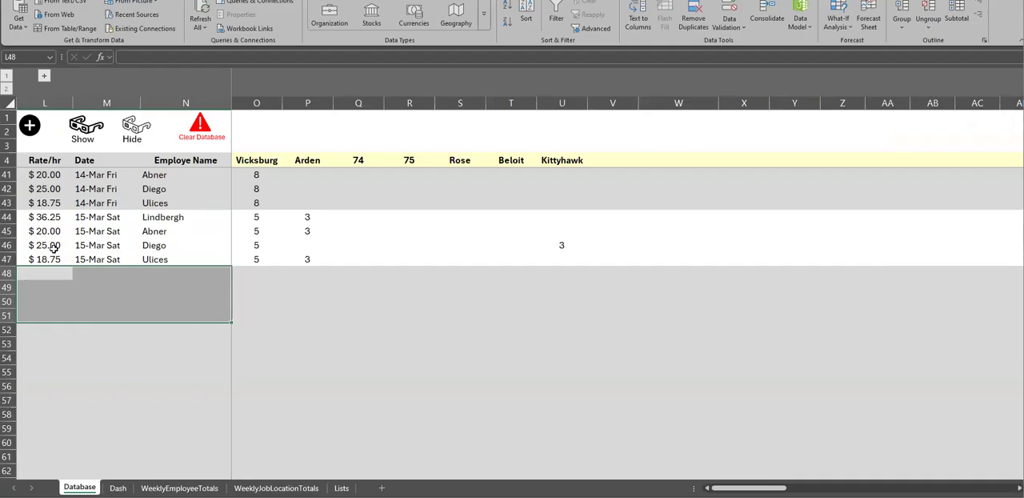
Examine how the Database sheet pairs employee names with job location hours, down through the 15-Mar Sat rows
{"action": "left_click_drag", "start_coordinate": [10, 231], "coordinate": [10, 239]}
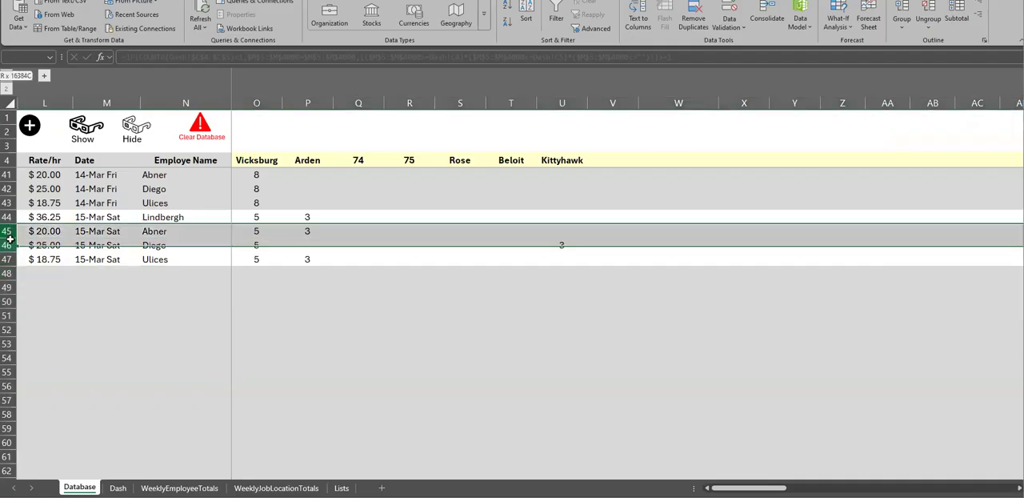
{"action": "left_click_drag", "start_coordinate": [256, 103], "coordinate": [308, 101]}
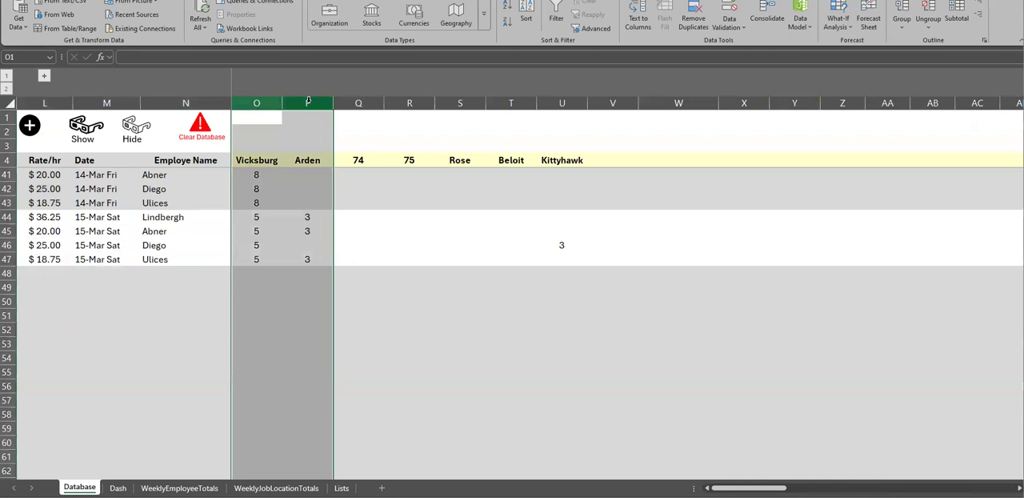
{"action": "left_click", "coordinate": [225, 245]}
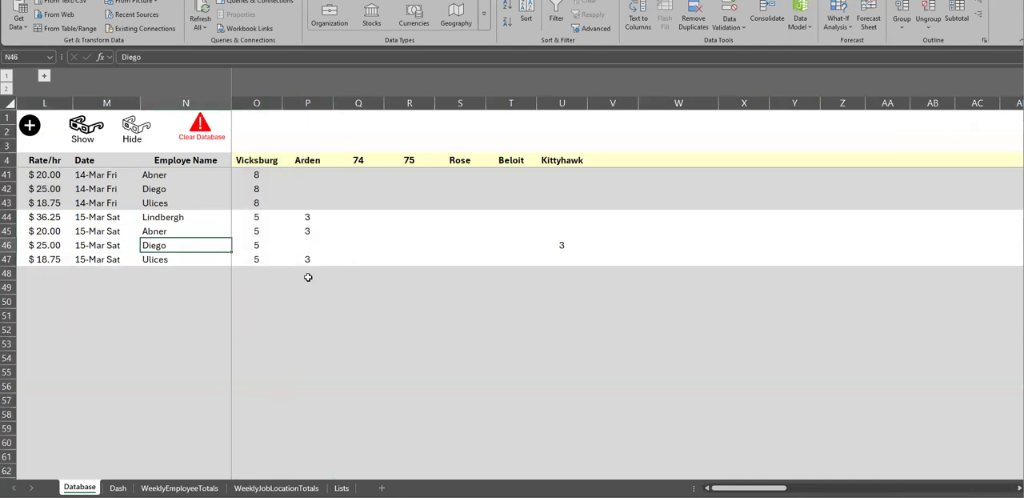
{"action": "left_click_drag", "start_coordinate": [309, 277], "coordinate": [309, 277]}
{"action": "left_click", "coordinate": [283, 334]}
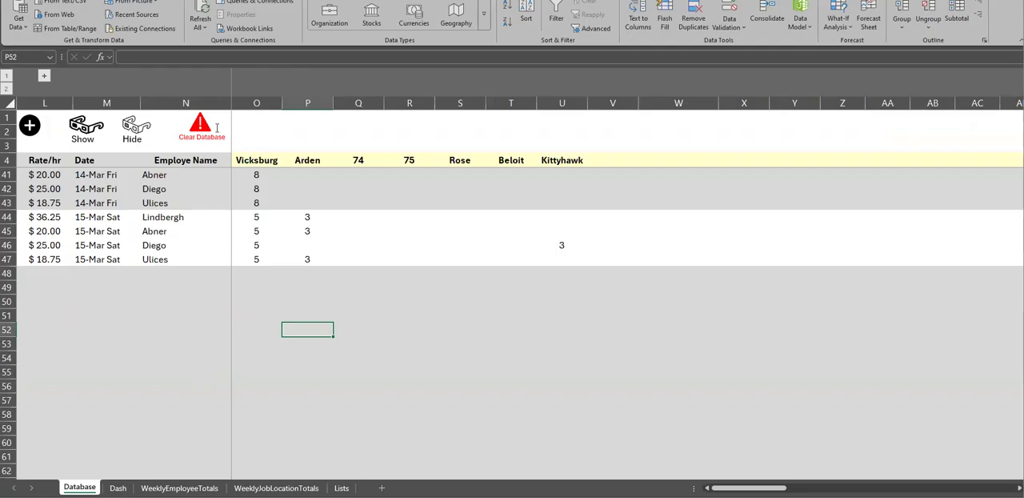
{"action": "left_click_drag", "start_coordinate": [204, 161], "coordinate": [270, 218]}
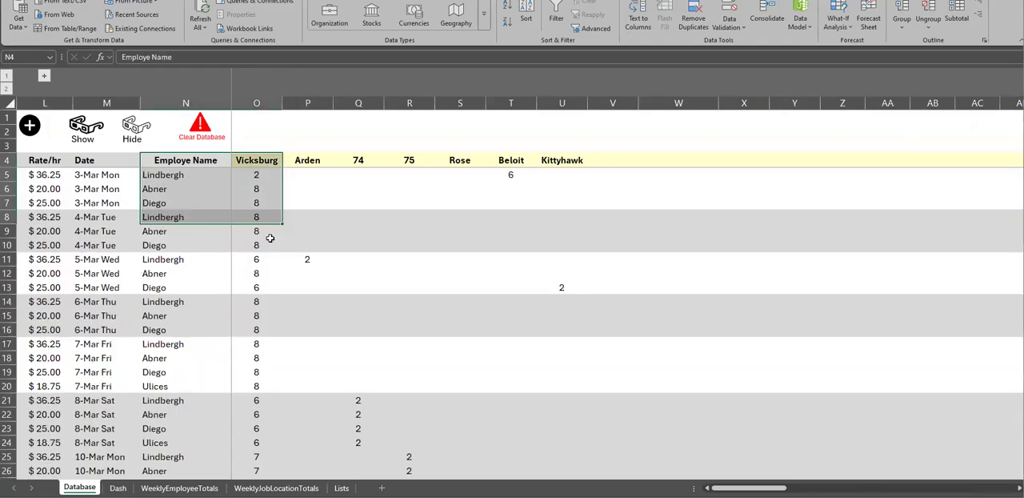
{"action": "scroll", "coordinate": [82, 202], "scroll_direction": "down", "scroll_amount": 4}
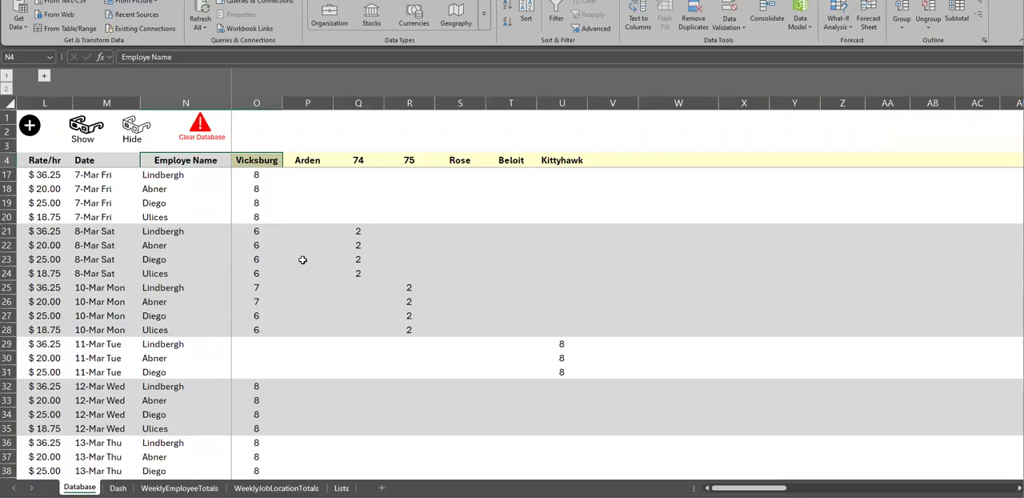
{"action": "scroll", "coordinate": [303, 259], "scroll_direction": "down", "scroll_amount": 5}
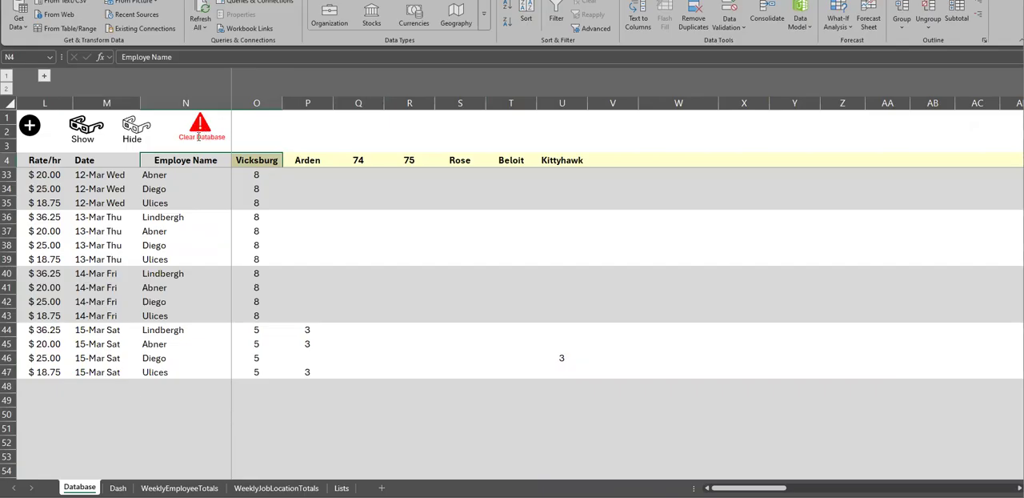
Inspect the first employee's Bonus/Extra and Payment Method cells T5 to U29 in WeeklyEmployeeTotals
{"action": "left_click", "coordinate": [179, 487]}
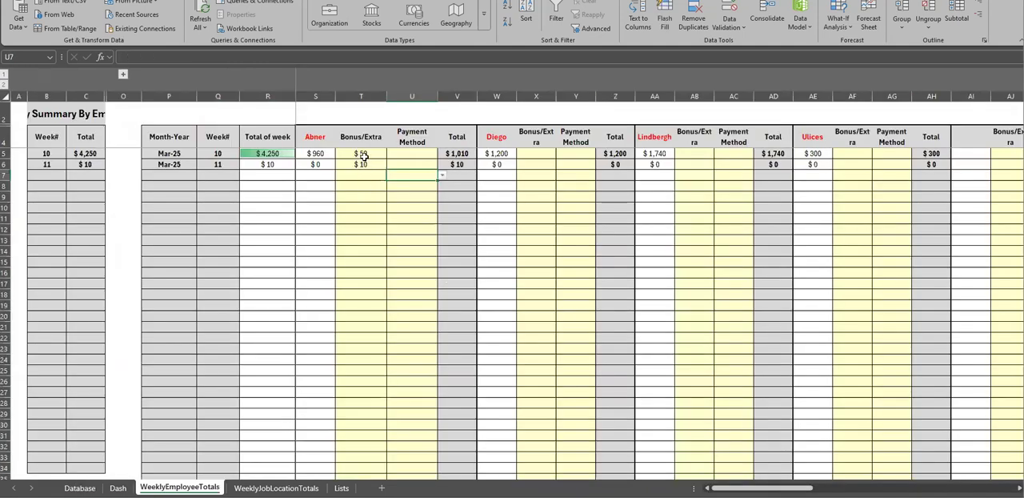
{"action": "left_click_drag", "start_coordinate": [362, 156], "coordinate": [393, 357]}
{"action": "left_click_drag", "start_coordinate": [355, 155], "coordinate": [403, 416]}
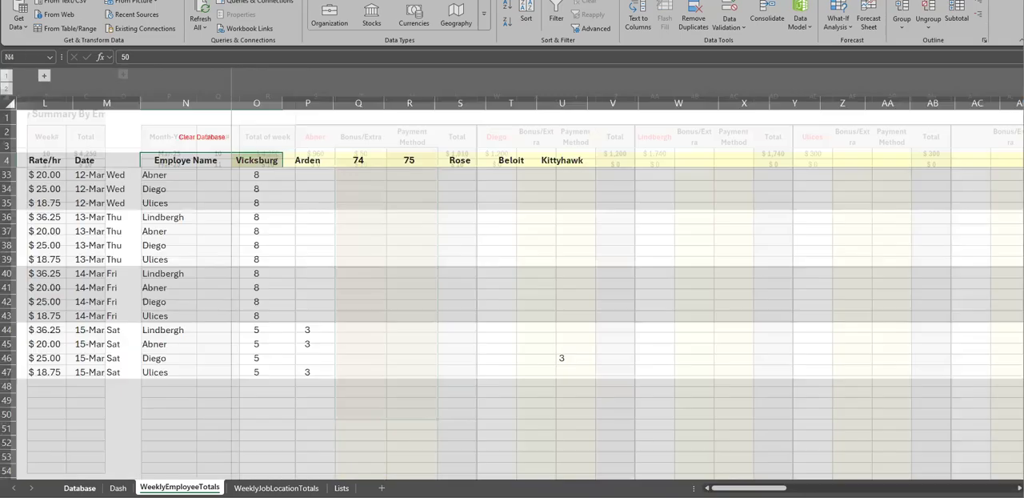
Look over the Database hour entries from the 13-Mar Thu rows up to the first day, and view the Dash sheet
{"action": "left_click", "coordinate": [203, 215]}
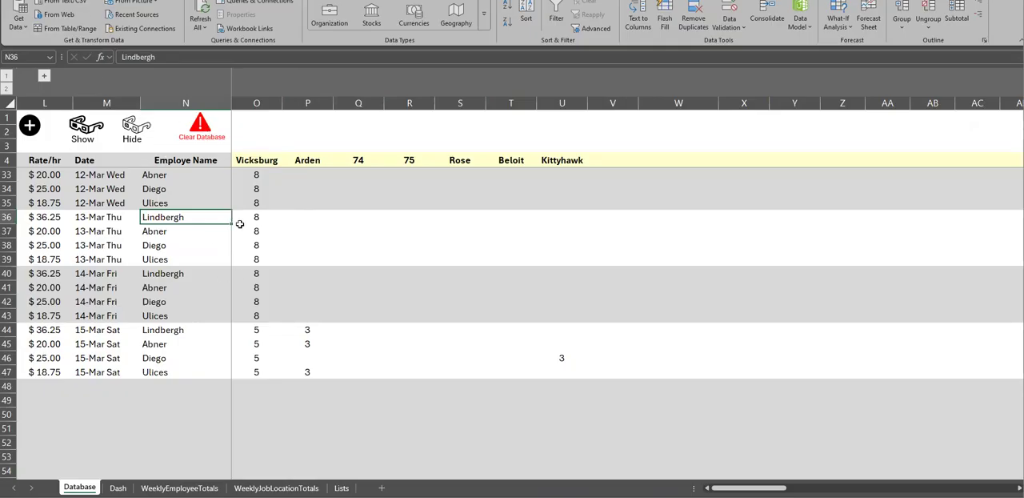
{"action": "left_click", "coordinate": [308, 310]}
{"action": "scroll", "coordinate": [286, 312], "scroll_direction": "up", "scroll_amount": 9}
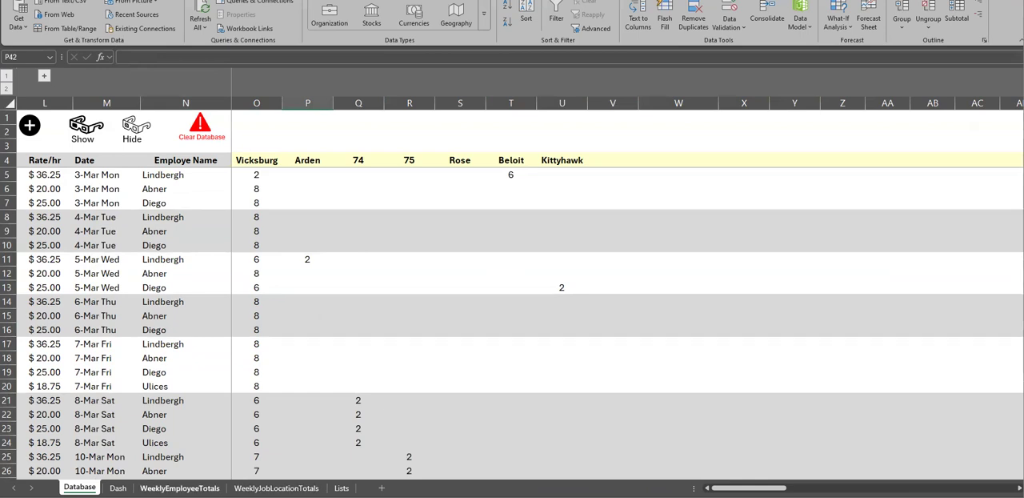
{"action": "left_click", "coordinate": [118, 488]}
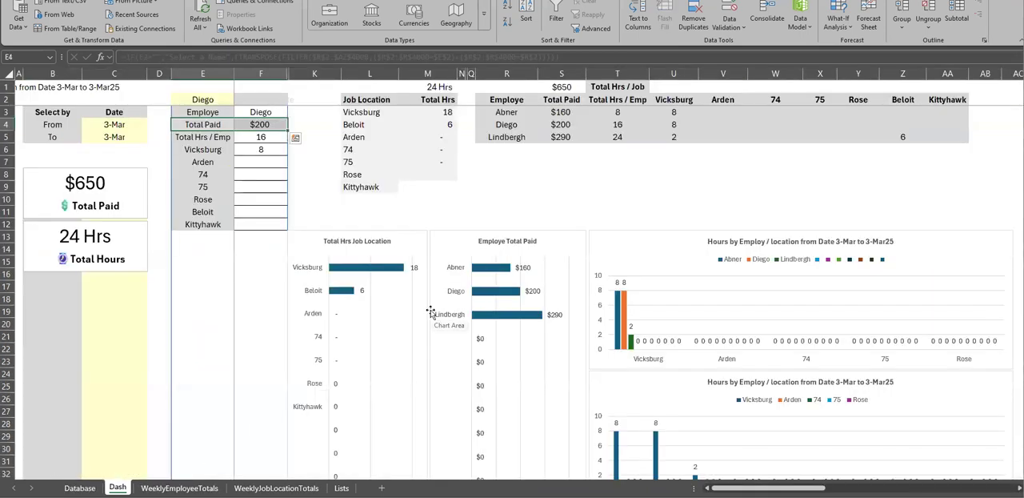
Clear the first employee's Bonus/Extra and Payment Method entries in T5 to U19 of WeeklyEmployeeTotals
{"action": "left_click", "coordinate": [179, 488]}
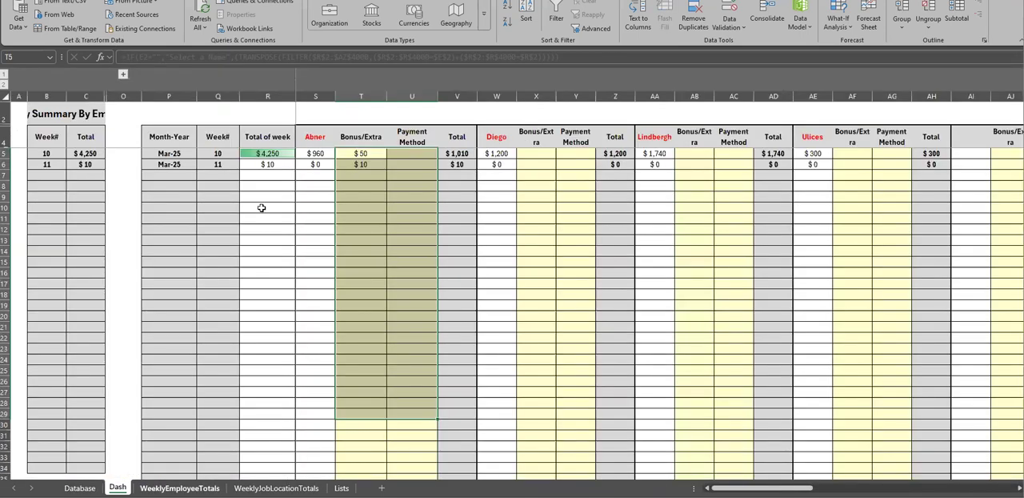
{"action": "left_click_drag", "start_coordinate": [362, 153], "coordinate": [426, 299]}
{"action": "key", "text": "Delete"}
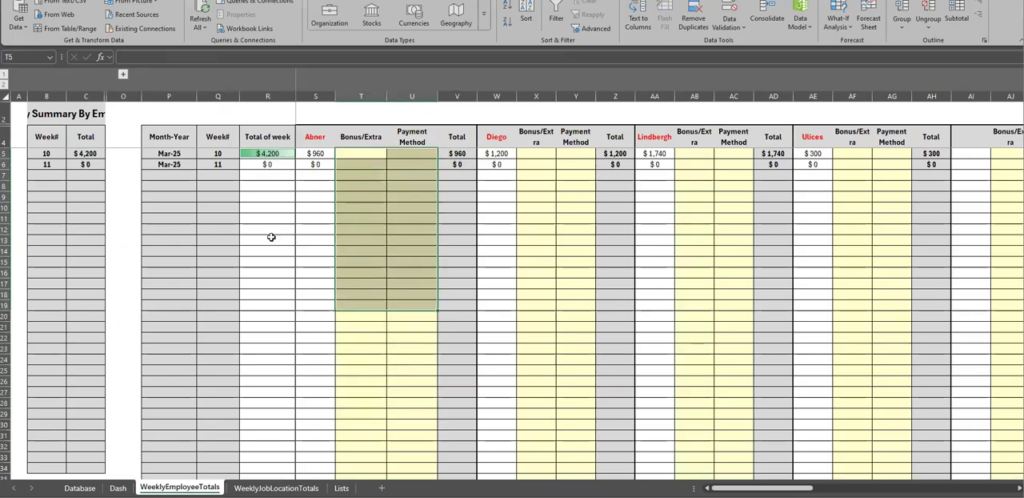